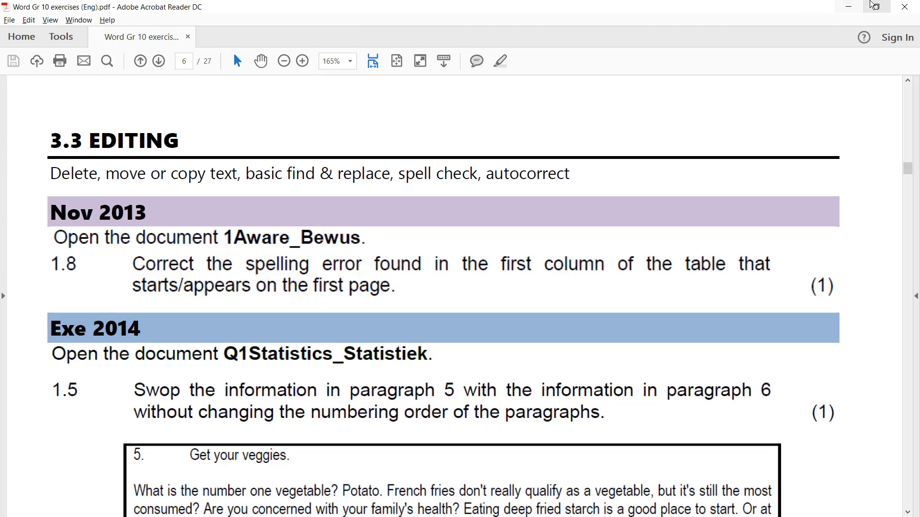
- Switch to the 1Aware_Bewus document in Word and use the spelling check to correct "inapproriate" to "inappropriate" in the table's first column
click(856, 6)
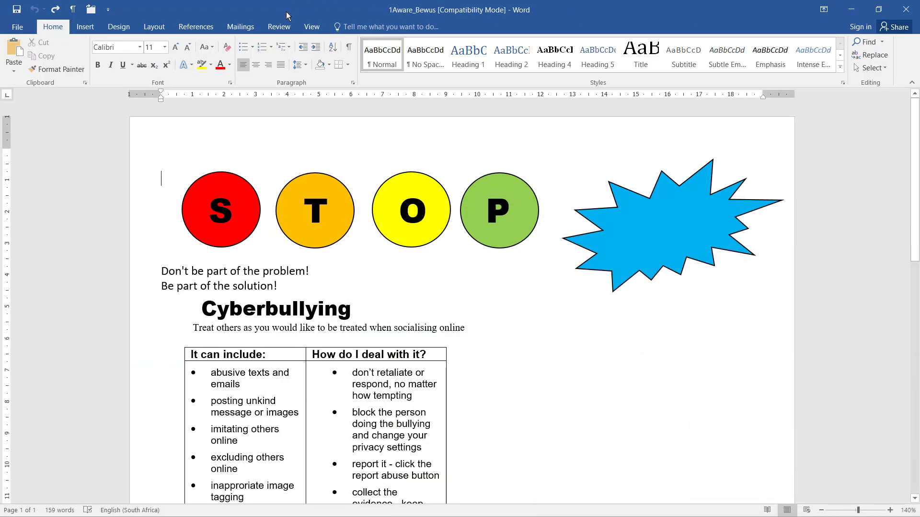
click(279, 27)
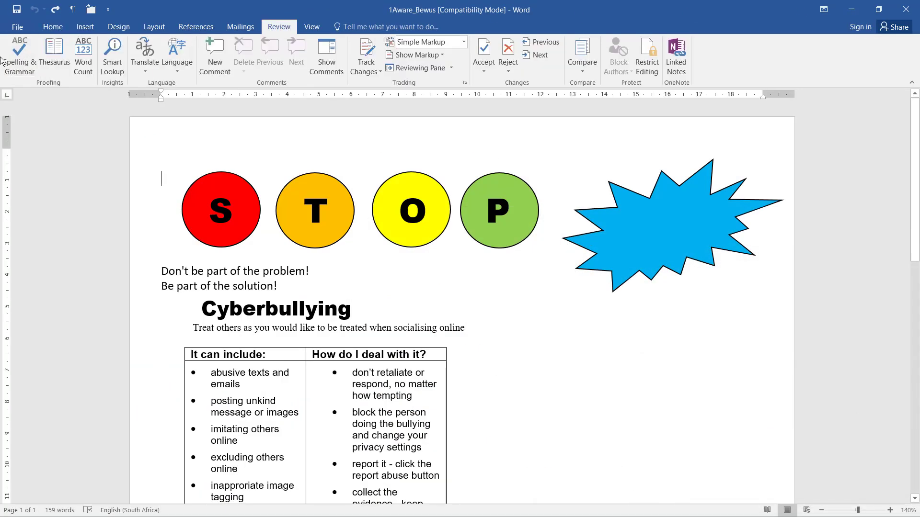
click(16, 58)
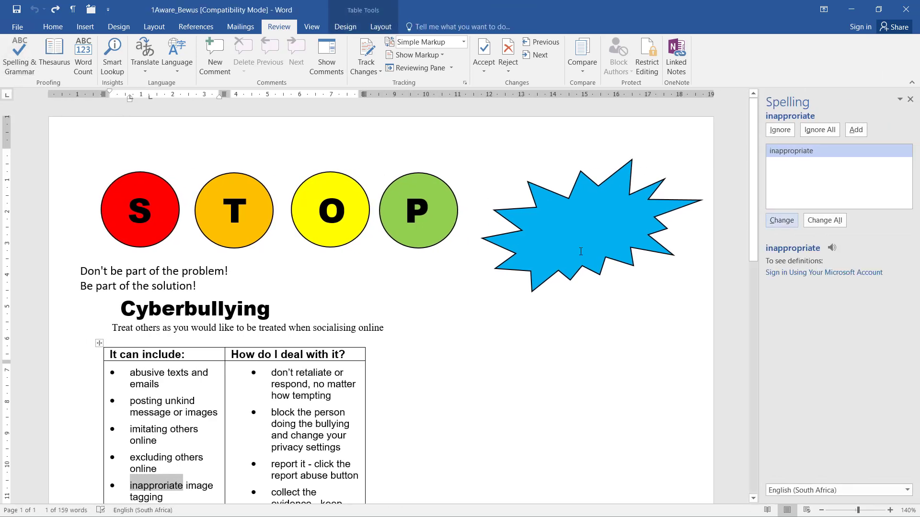
scroll(181, 259, down, 3)
scroll(181, 258, down, 1)
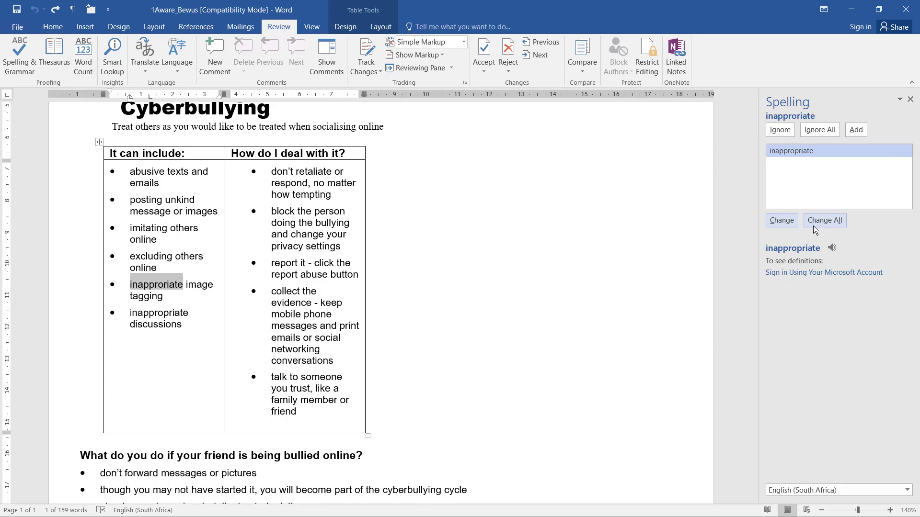
click(782, 220)
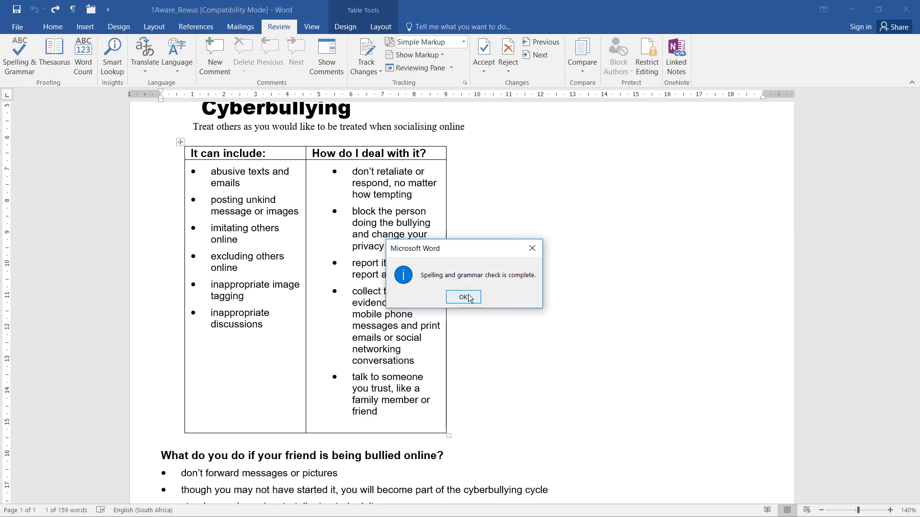
click(462, 297)
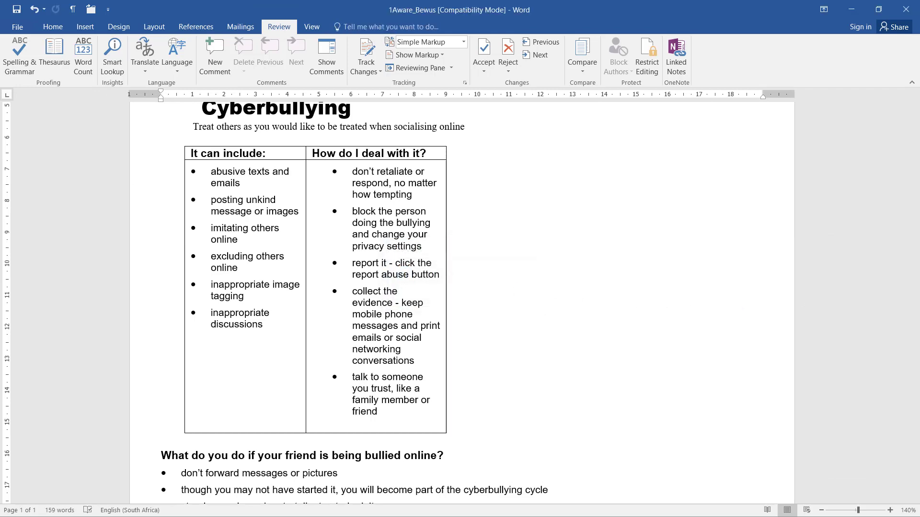
- Check exercise 1.5 in the PDF, then switch to Q1Statistics_Statistiek in Word and locate the body texts under headings 5 and 6
key(alt+Tab)
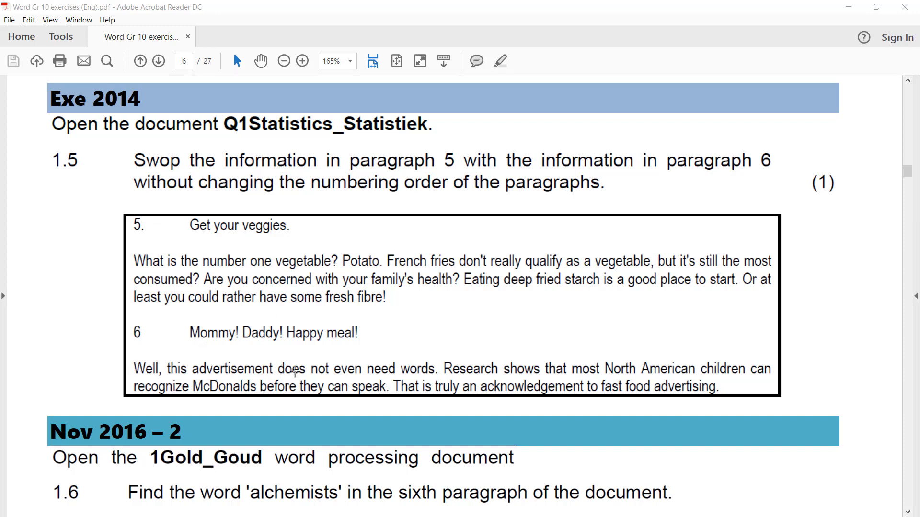
click(861, 7)
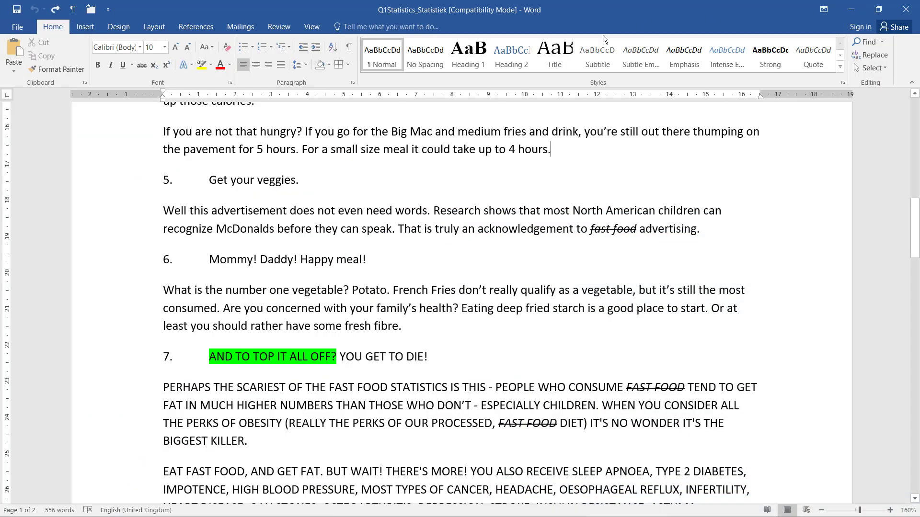
click(141, 214)
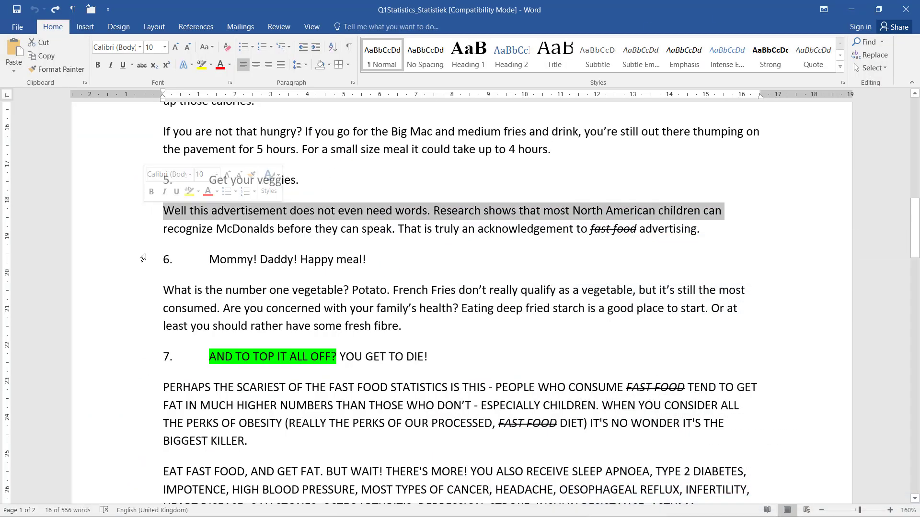
click(237, 259)
click(125, 293)
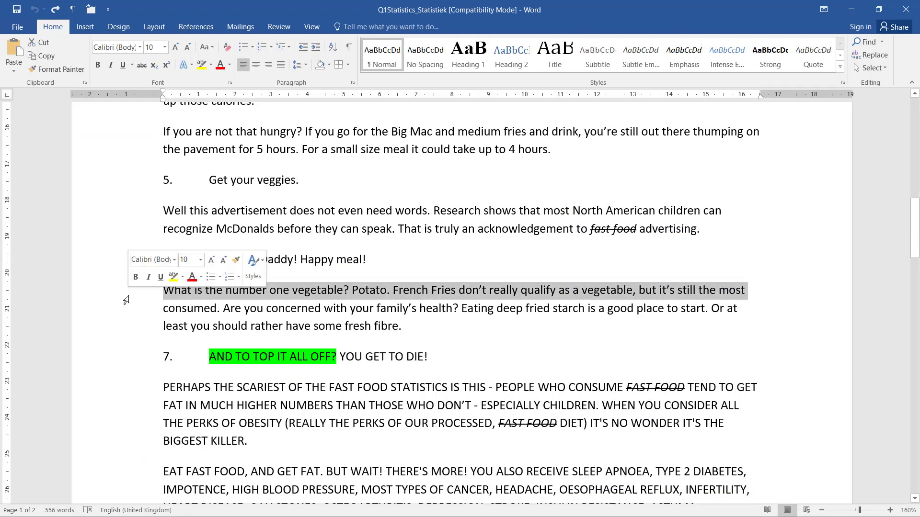
click(238, 184)
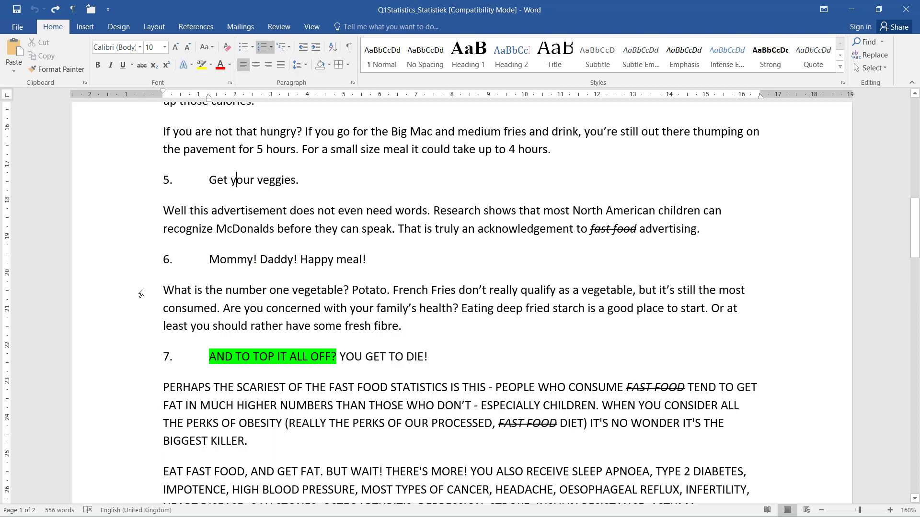
double_click(141, 314)
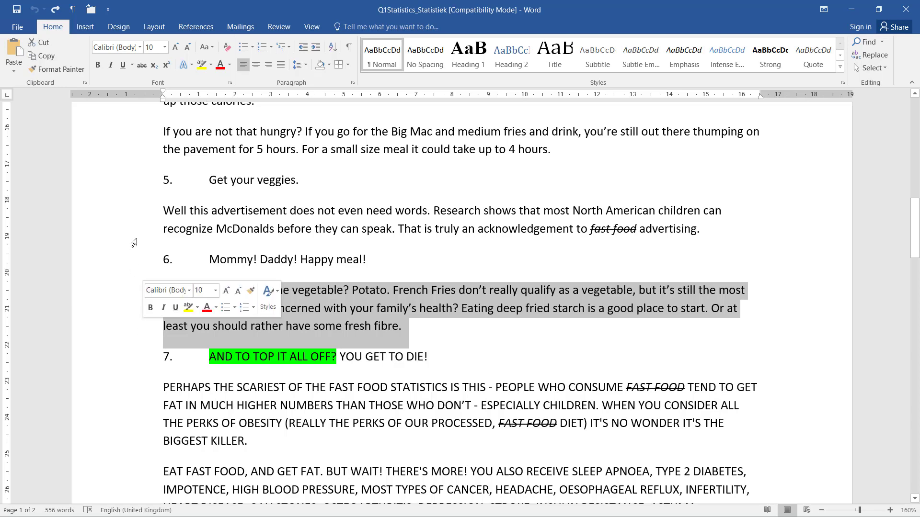
- Insert an empty paragraph above the body text under heading 5 and another above the body text under heading 6
click(162, 211)
key(Return)
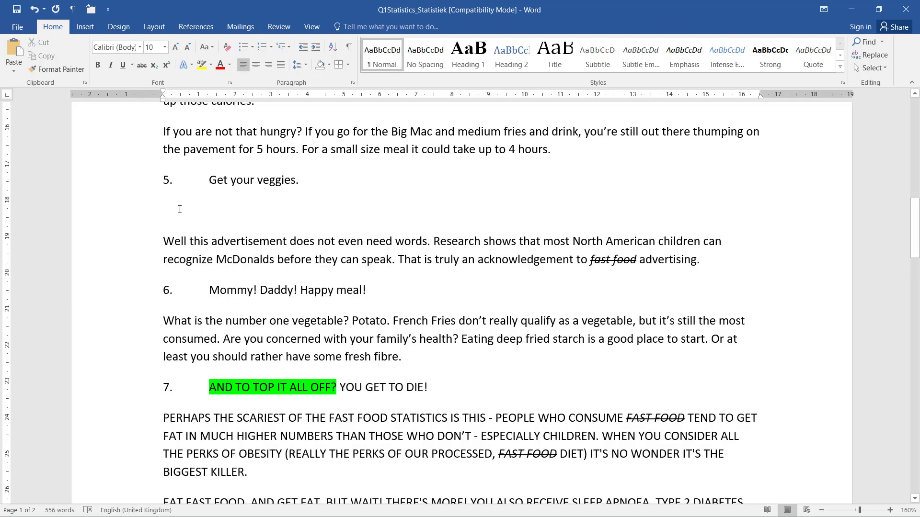
click(166, 320)
key(Return)
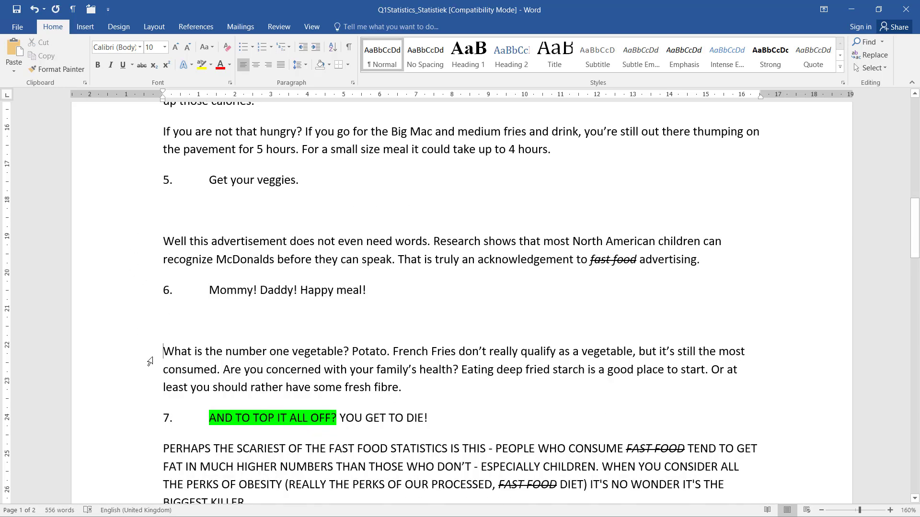
- Show the paragraph marks and other hidden formatting symbols
click(350, 49)
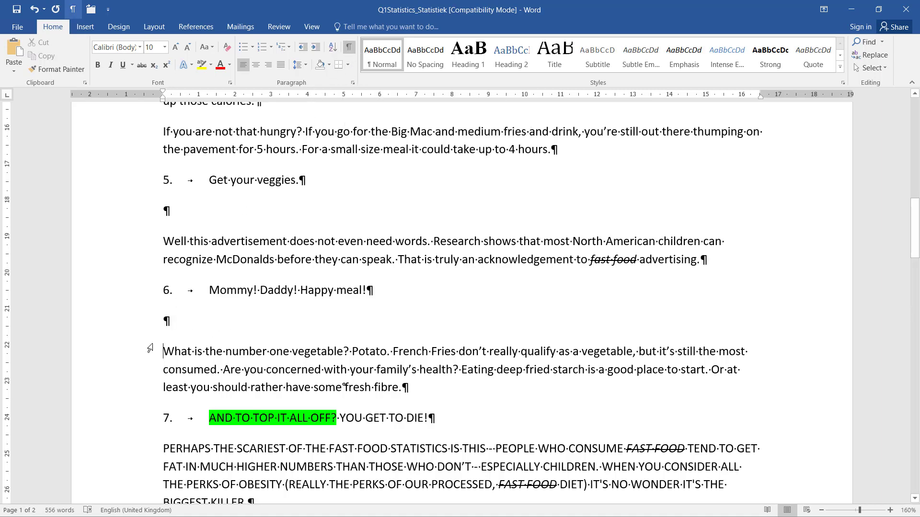
- Move the "What is the number one vegetable?" paragraph to the empty paragraph under "Get your veggies.", keeping text only
drag(147, 349, 147, 392)
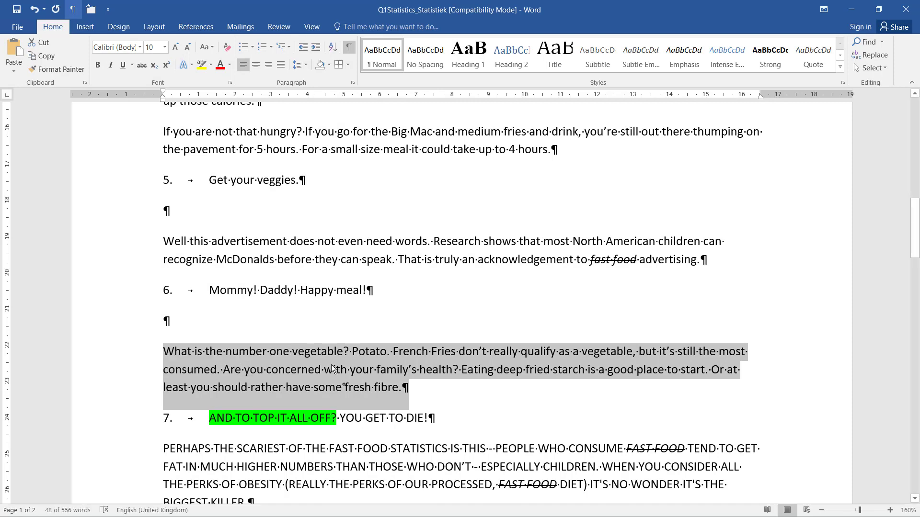
drag(330, 369, 201, 217)
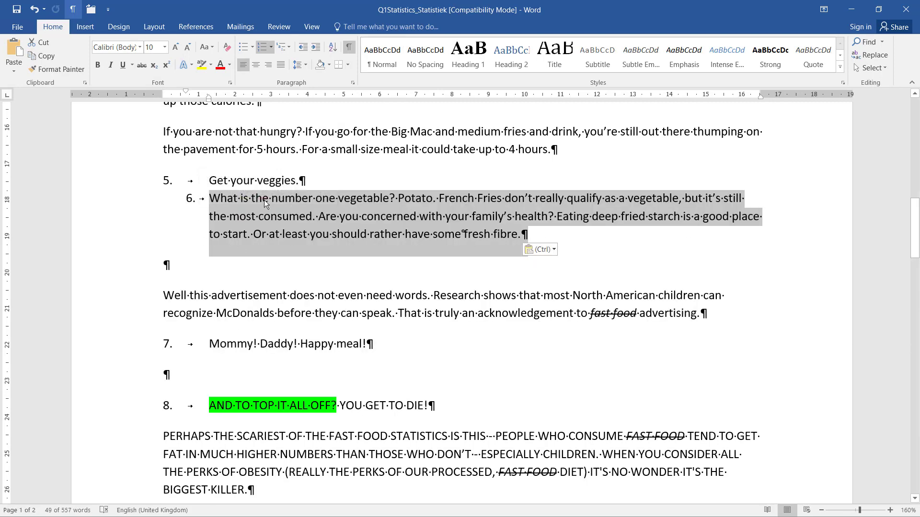
click(553, 251)
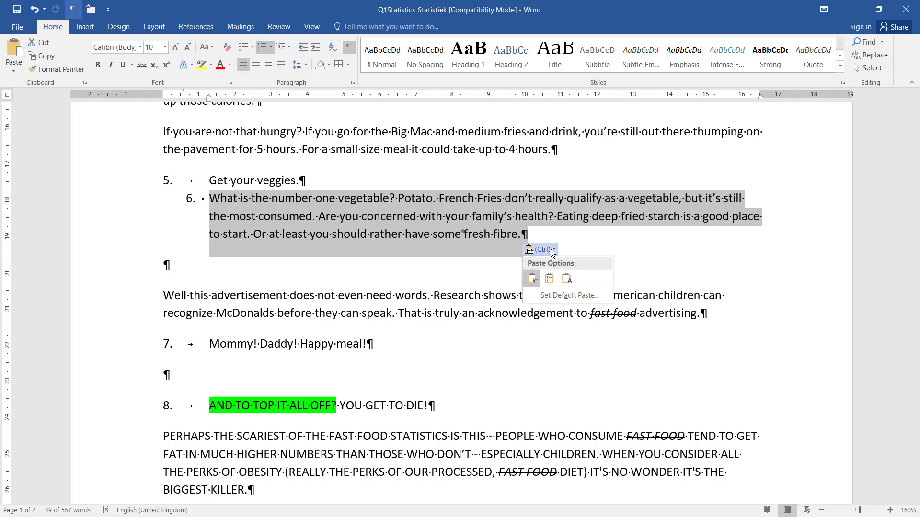
click(566, 279)
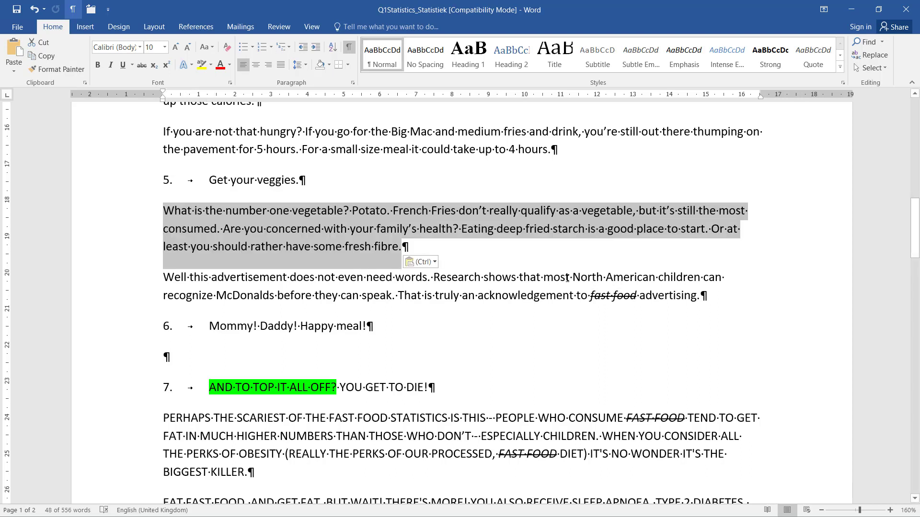
- Move the "Well this advertisement" paragraph to the empty paragraph under "Mommy! Daddy! Happy meal!", keeping text only
drag(139, 280, 174, 362)
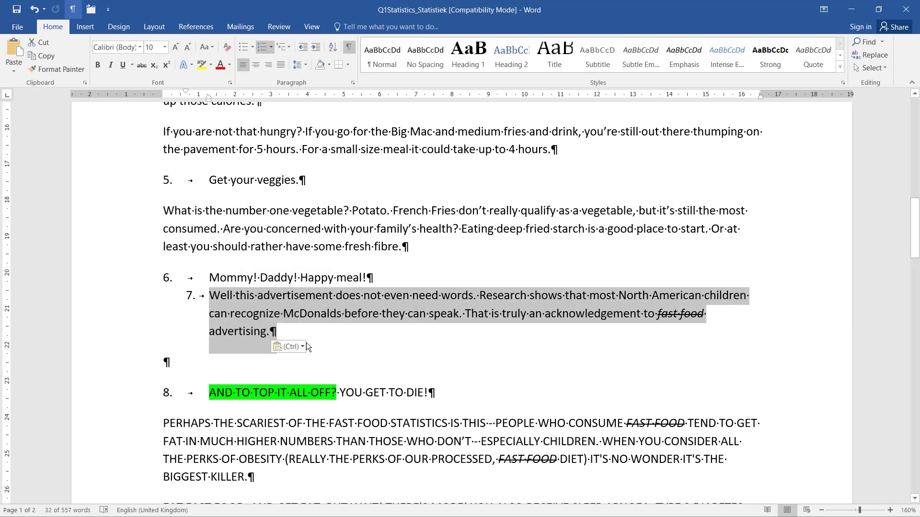
click(289, 346)
click(312, 376)
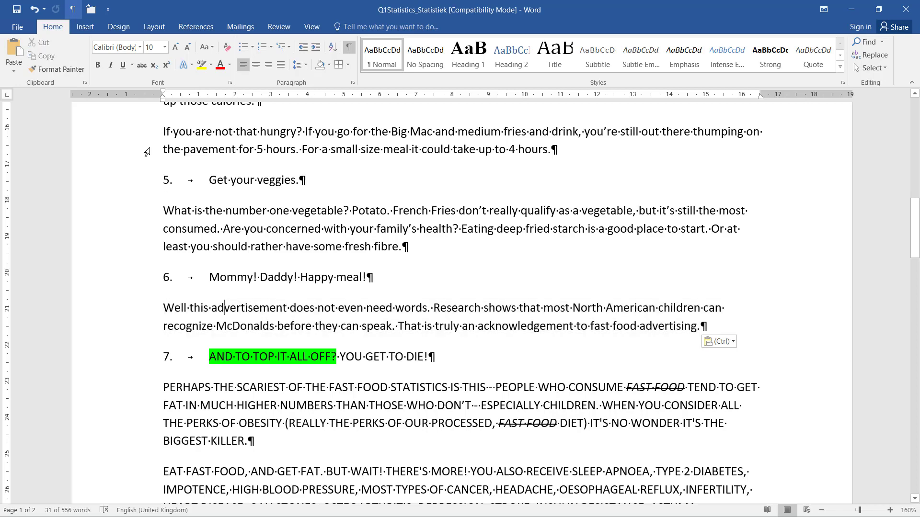
- Undo all the paragraph insertions and moves under headings 5 and 6
click(43, 11)
click(46, 49)
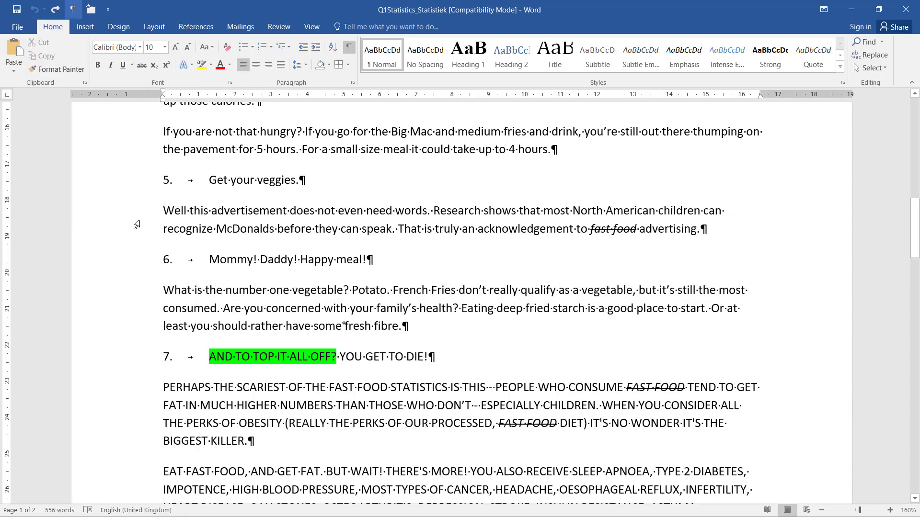
- Swap the body texts under headings 5 and 6 by moving the advertisement paragraph down one paragraph and the vegetable paragraph up two
drag(136, 218, 132, 234)
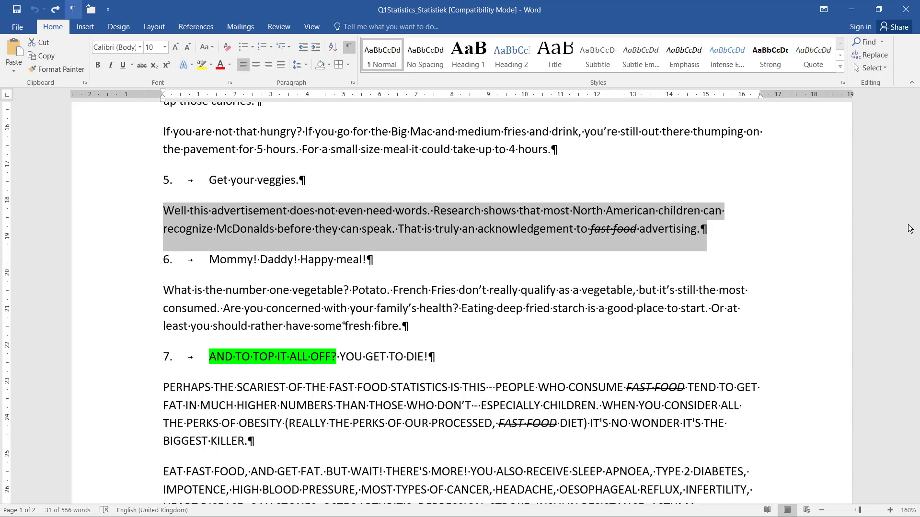
key(alt+shift+Down)
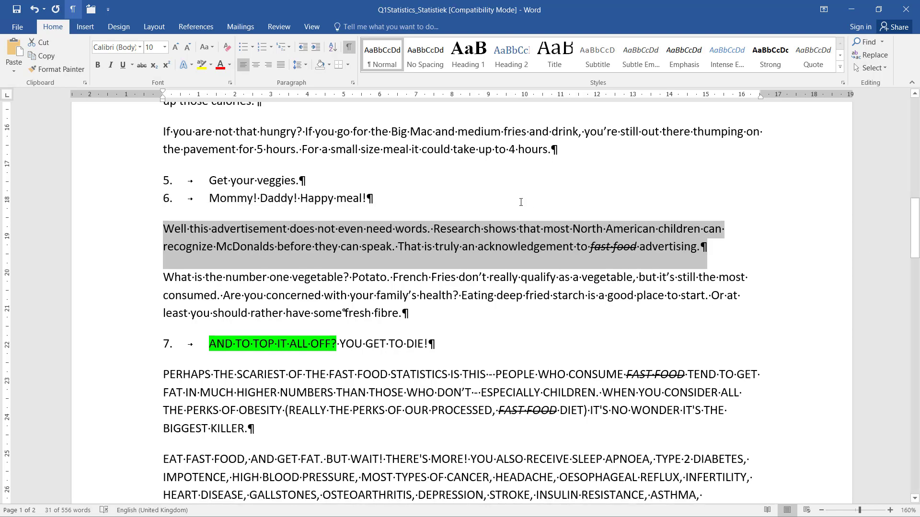
double_click(109, 291)
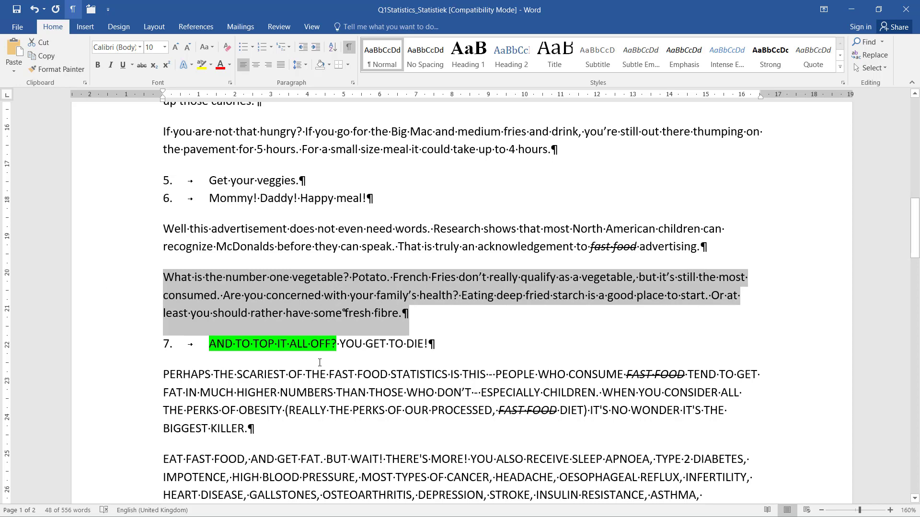
key(alt+shift+Up)
key(alt+shift+Up)
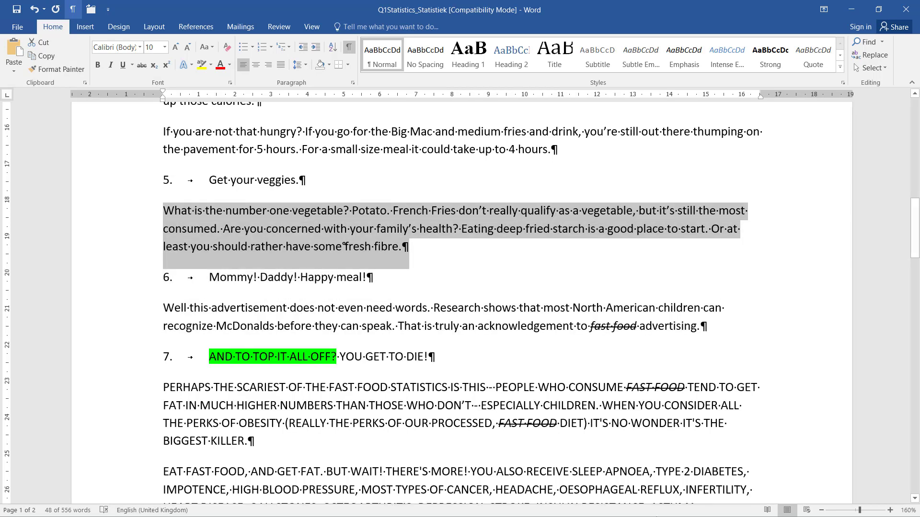
click(463, 228)
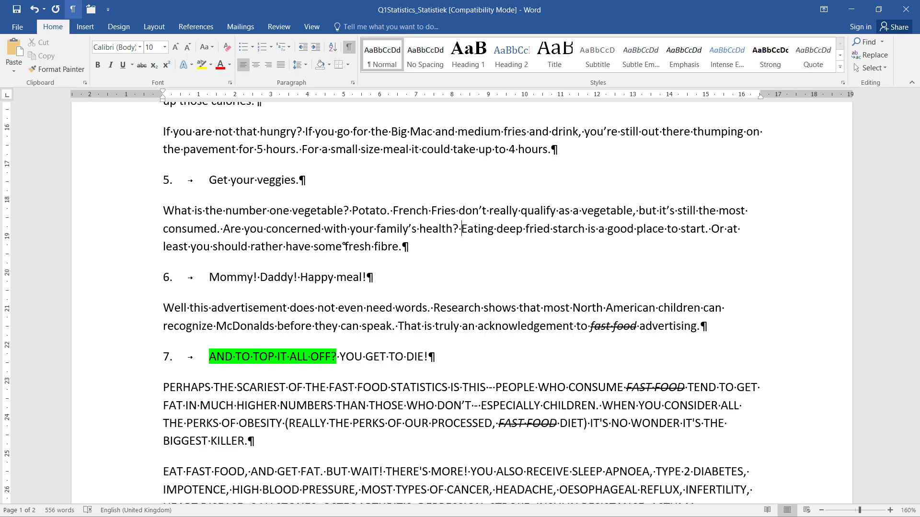
- Check exercise 1.6 in the PDF, then in Word's 1Gold_Goud document replace the highlighted word "alchemists" with the suggested synonym "experimenters"
key(alt+Tab)
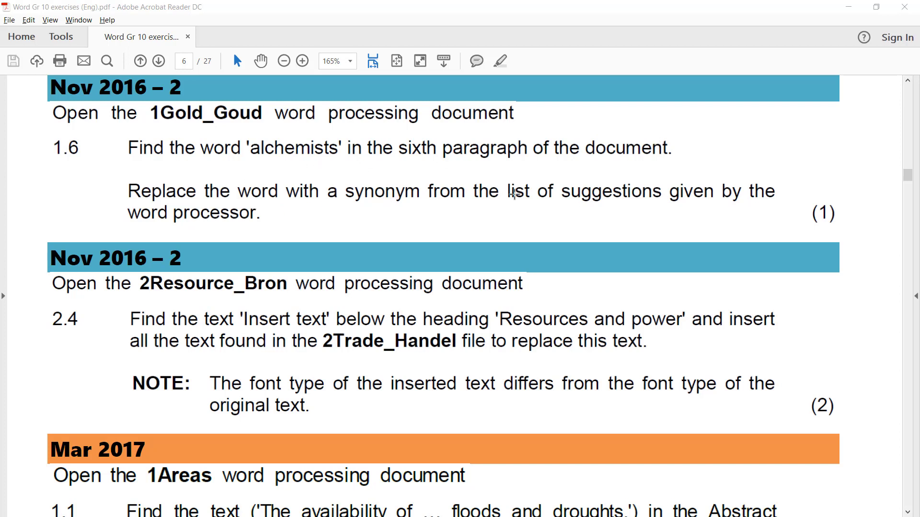
click(849, 7)
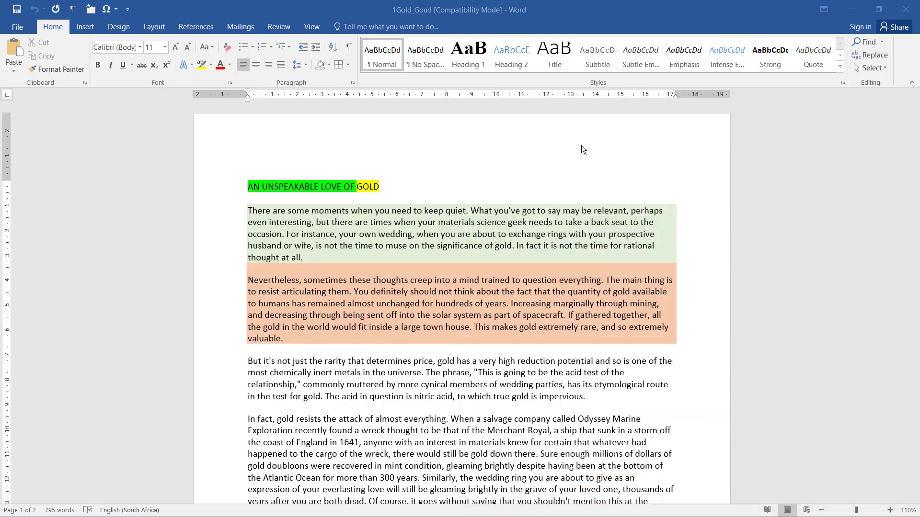
scroll(502, 225, down, 10)
click(281, 218)
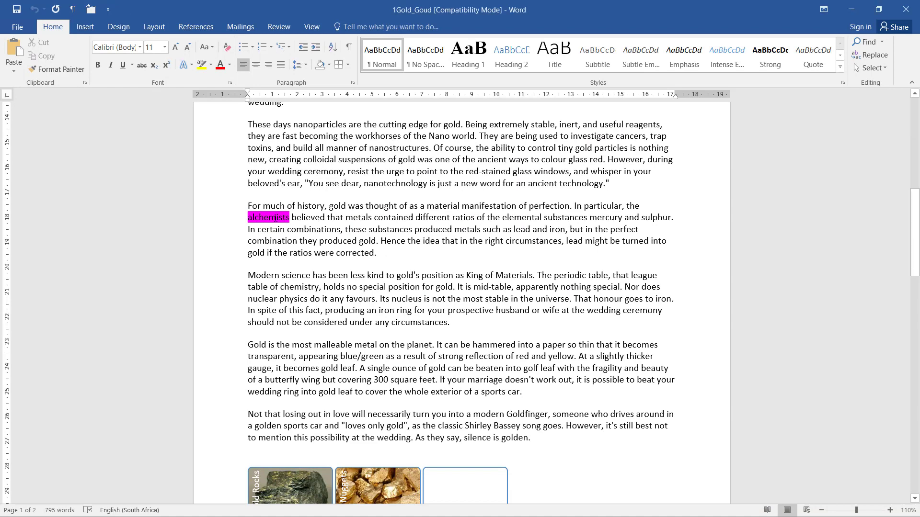
right_click(270, 219)
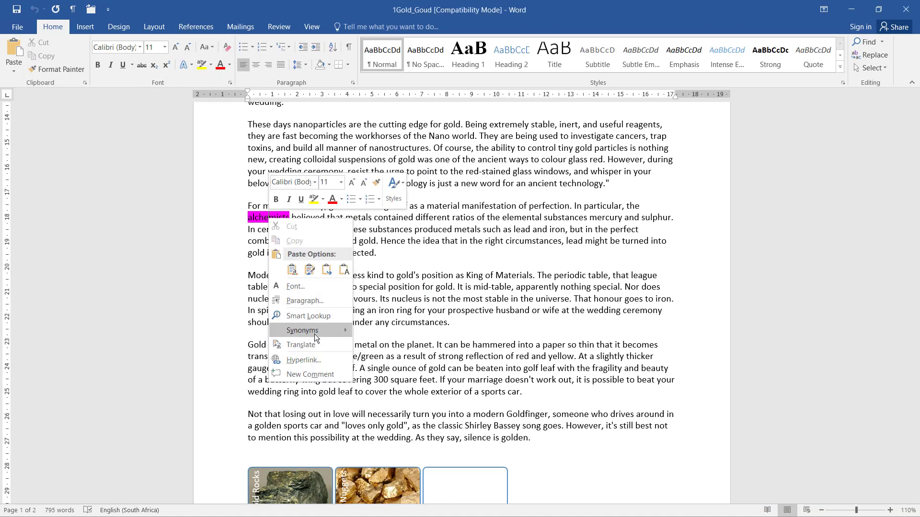
mouse_move(315, 338)
click(426, 331)
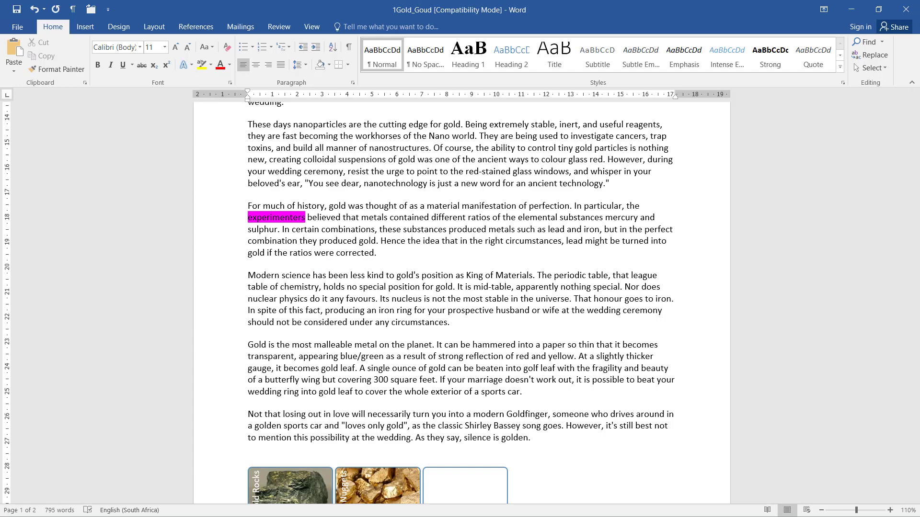
- Switch to the 2Resource_Bron document and select the green-highlighted "Insert text" line under the "Resources and power" section
key(alt+Tab)
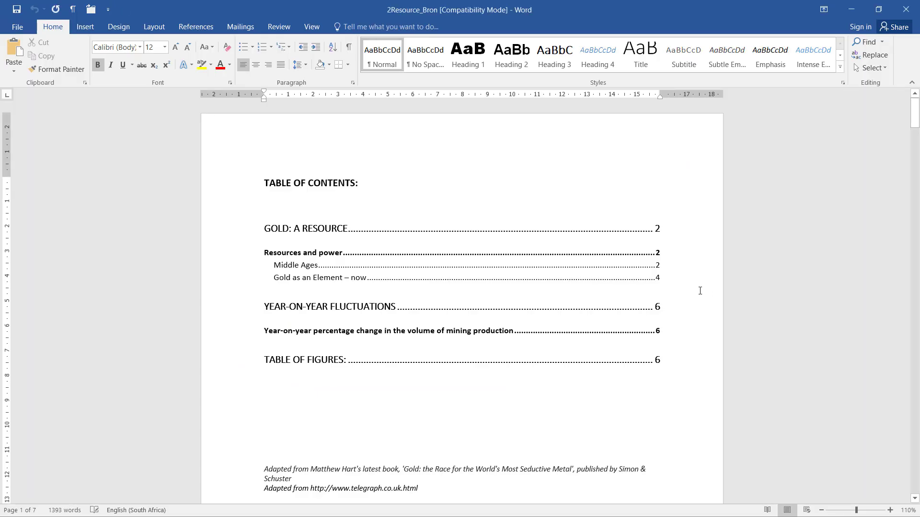
scroll(698, 289, down, 7)
scroll(697, 289, down, 8)
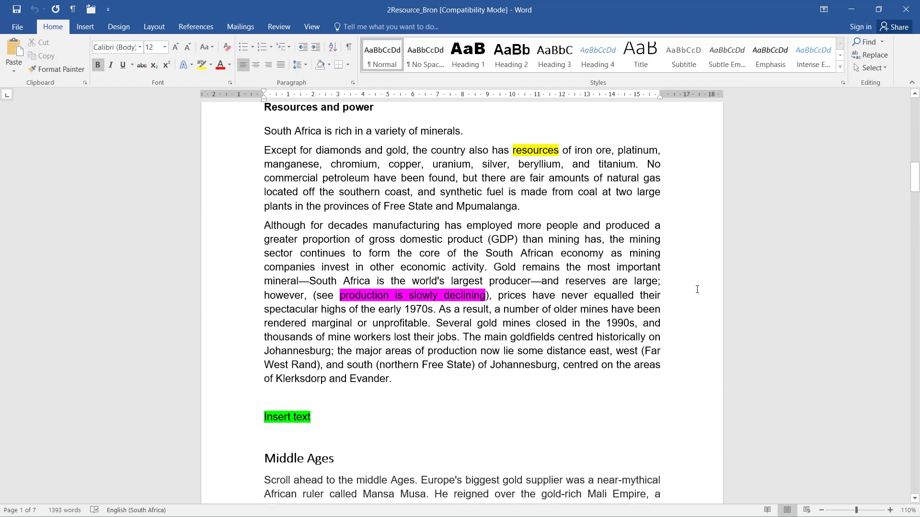
scroll(697, 289, up, 3)
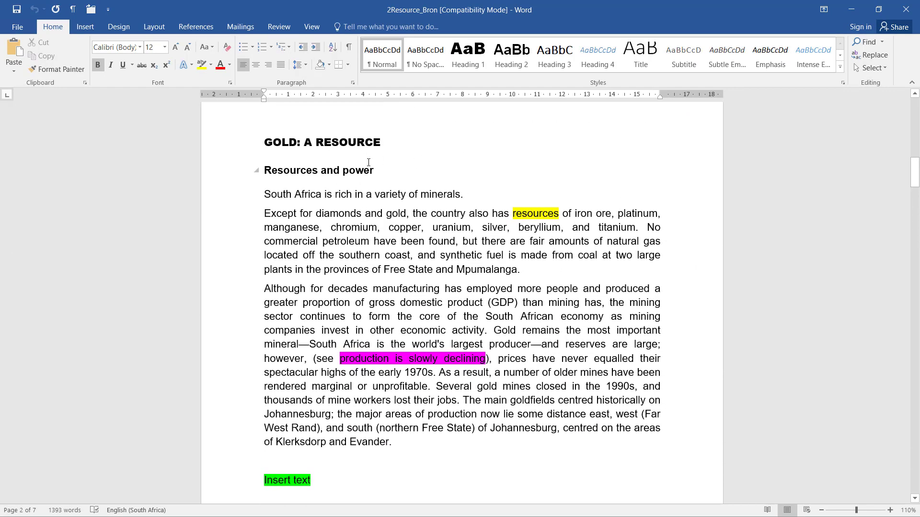
scroll(365, 209, down, 11)
click(206, 261)
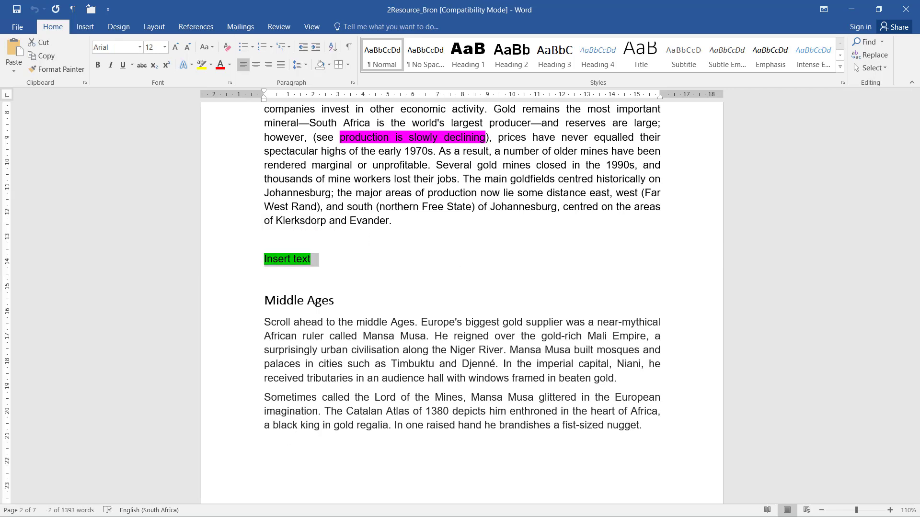
- Check exercise 2.4 in the PDF, then cut all the text out of Word's 2Trade_Handel document and minimise it
key(alt+Tab)
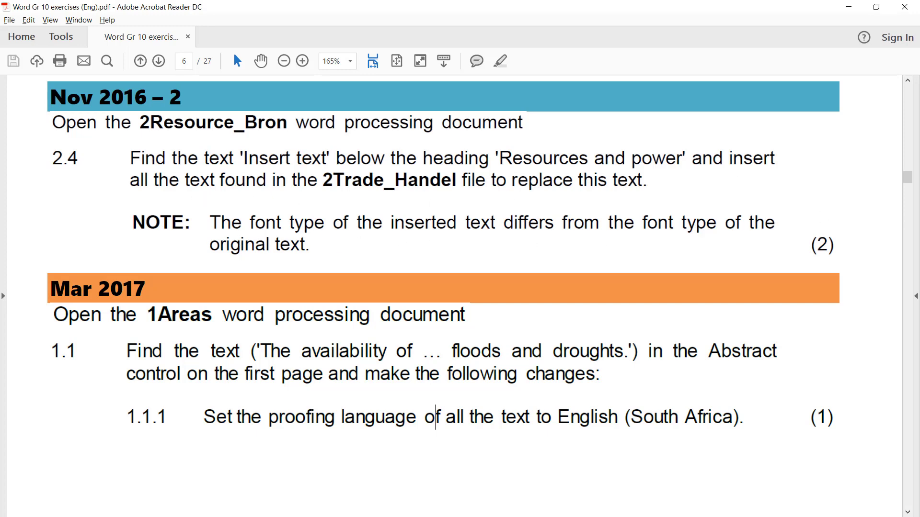
key(alt+Tab)
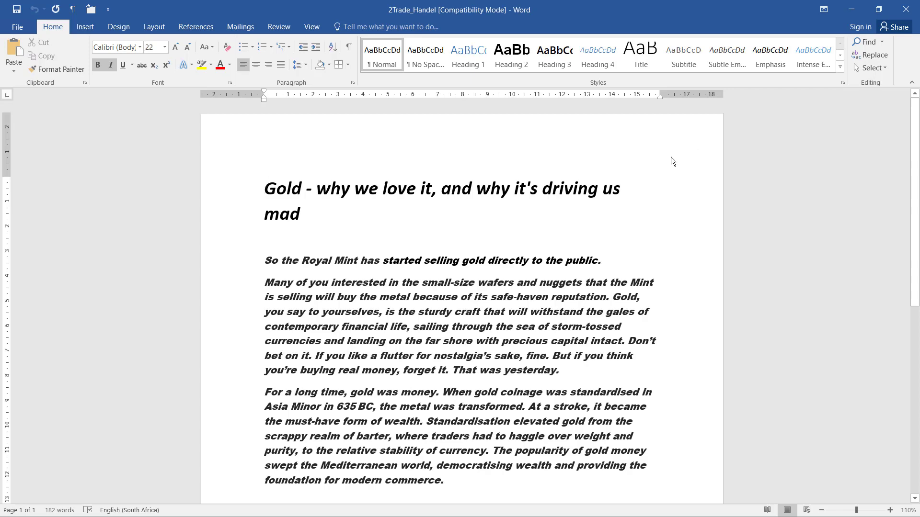
key(ctrl+a)
key(ctrl+c)
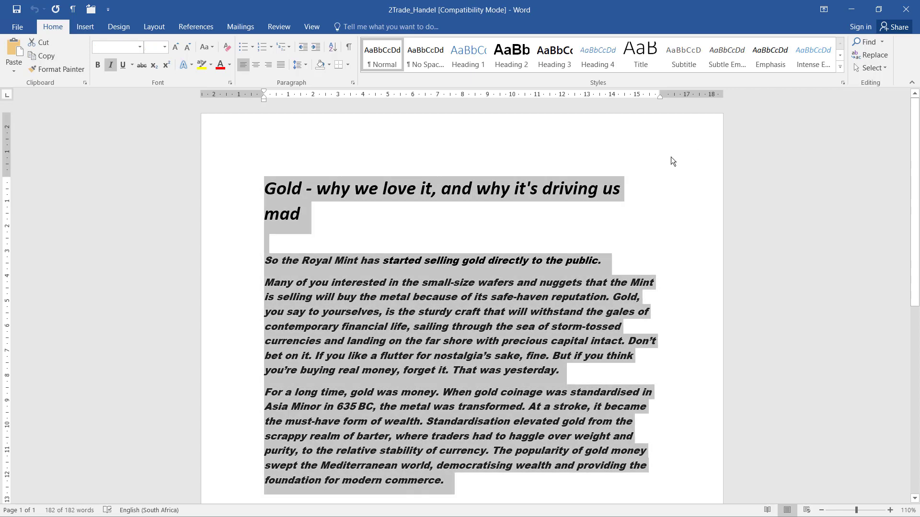
key(Delete)
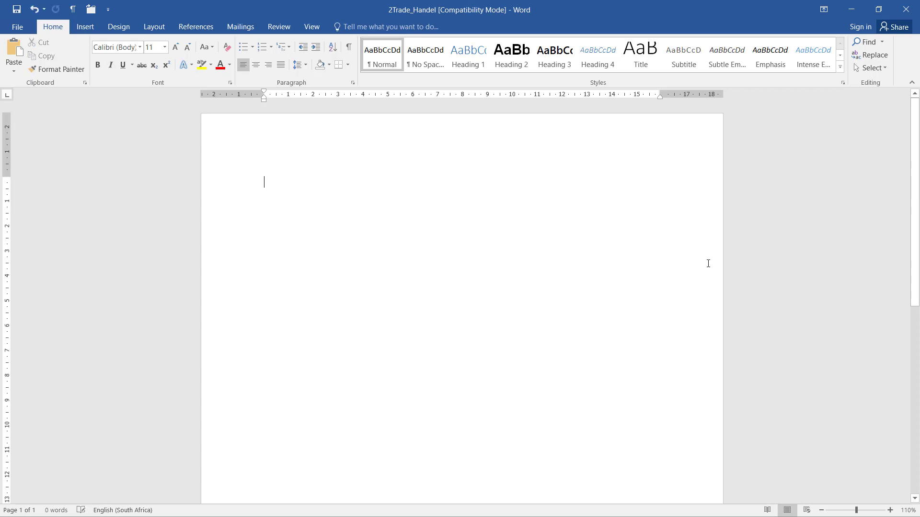
click(856, 8)
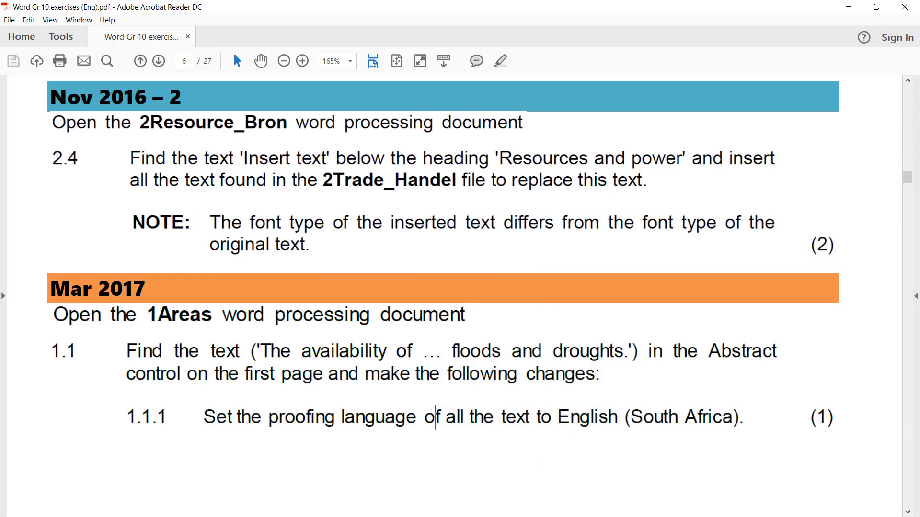
- Return to 2Resource_Bron in Word and replace the selected "Insert text" line with the text taken from 2Trade_Handel
key(alt+Tab)
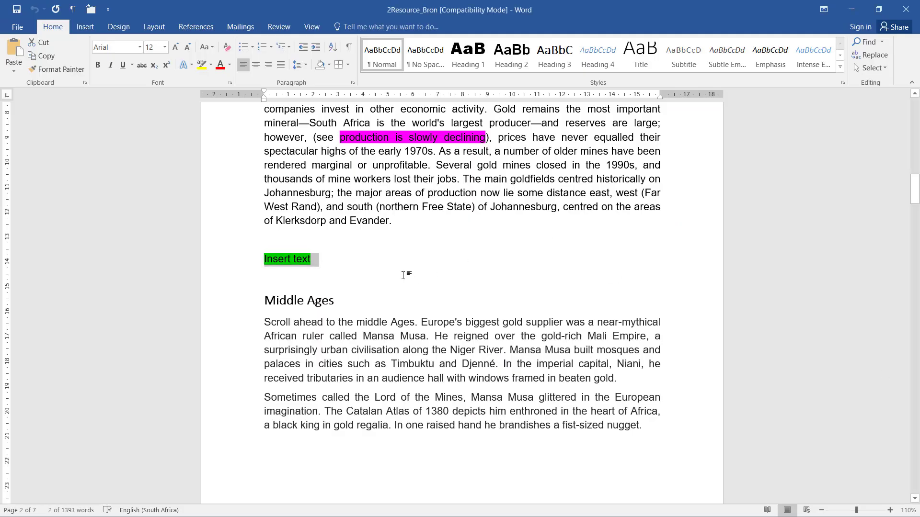
key(ctrl+v)
scroll(403, 275, up, 5)
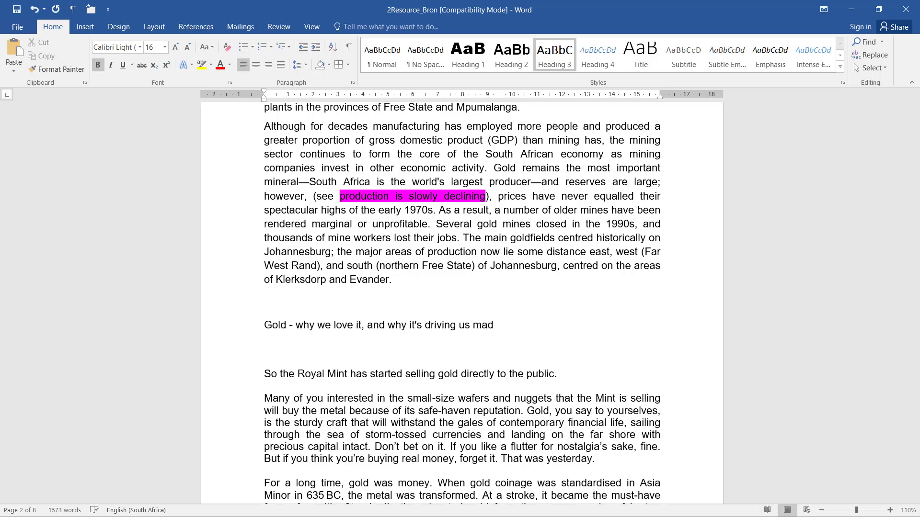
- Check exercise 1.1.1 in the PDF, then in Word's 1Areas document set the Abstract text's proofing language to English (South Africa)
key(alt+Tab)
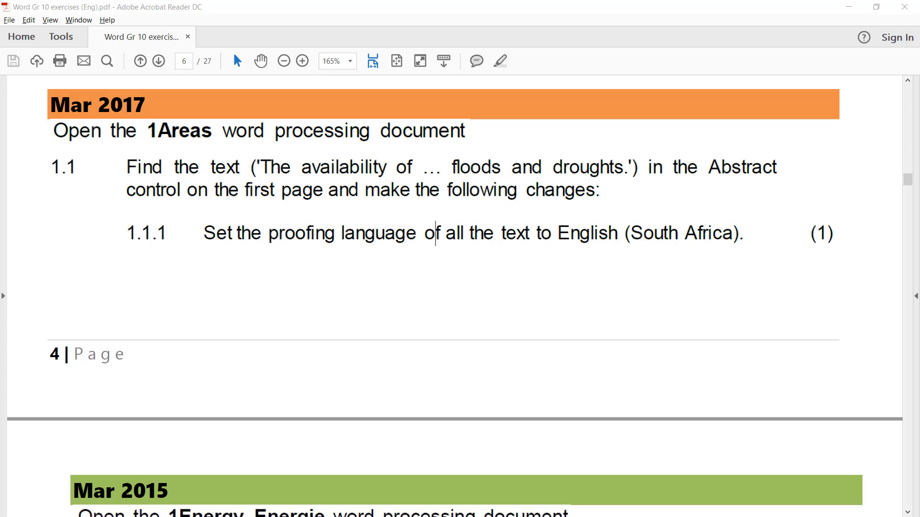
key(alt+Tab)
scroll(663, 263, down, 3)
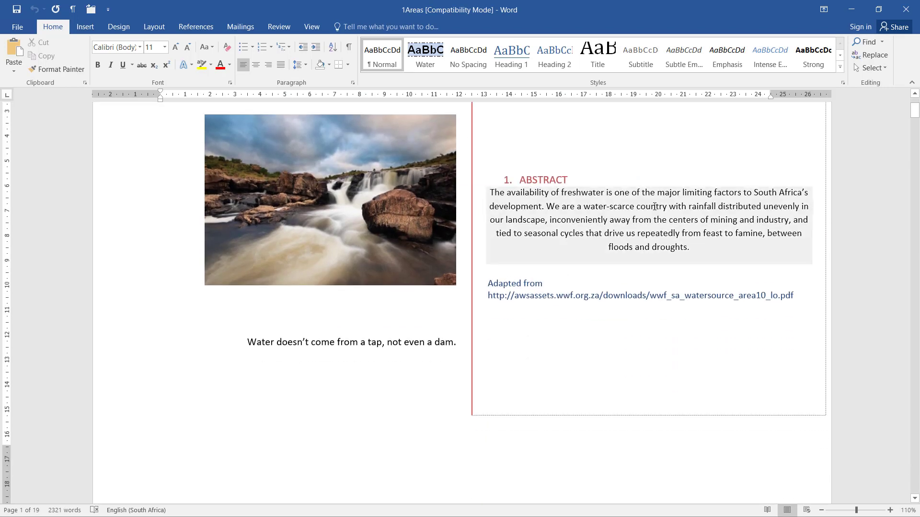
click(491, 195)
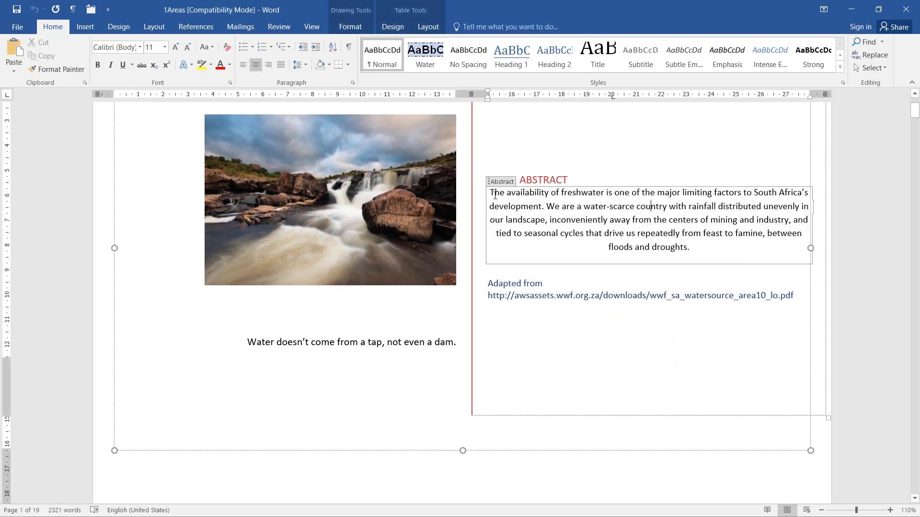
drag(495, 195, 695, 251)
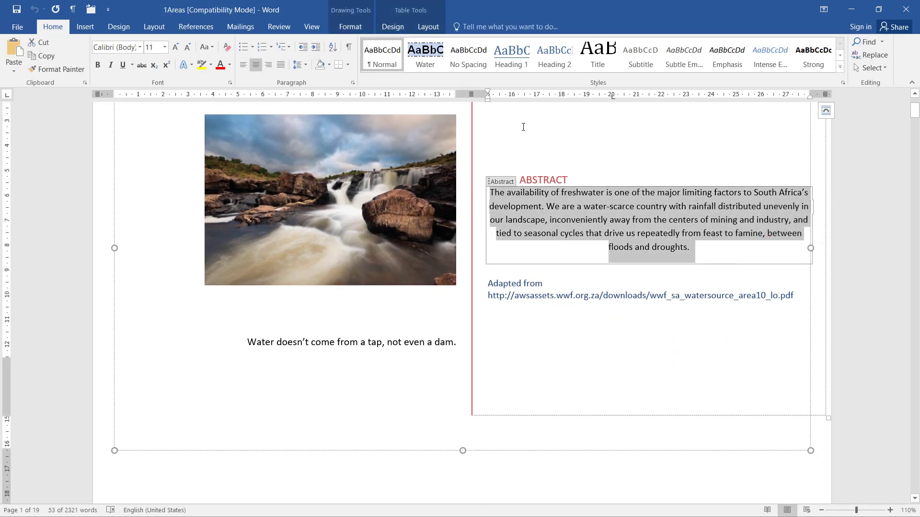
click(280, 28)
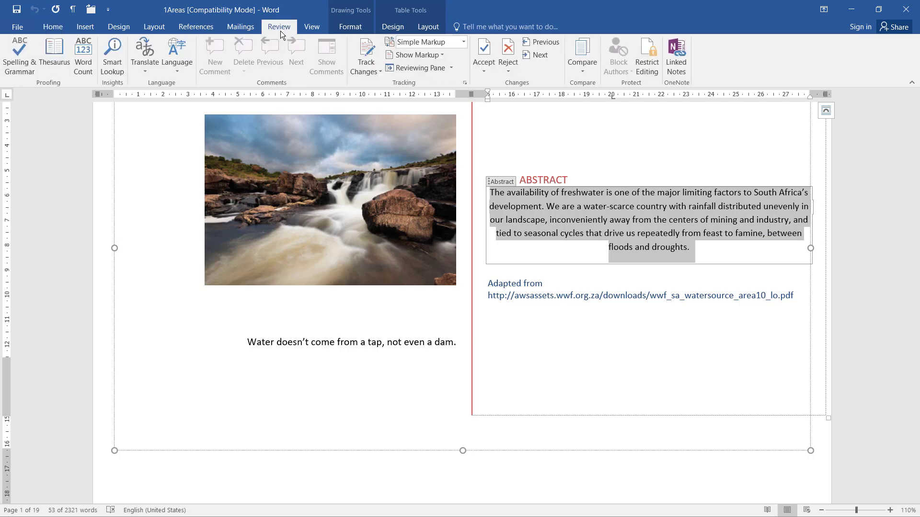
click(191, 63)
click(194, 84)
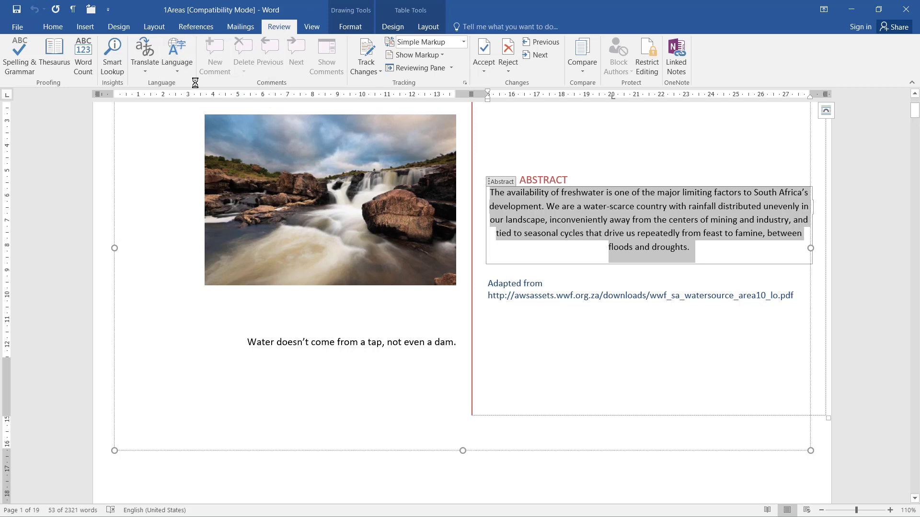
click(437, 206)
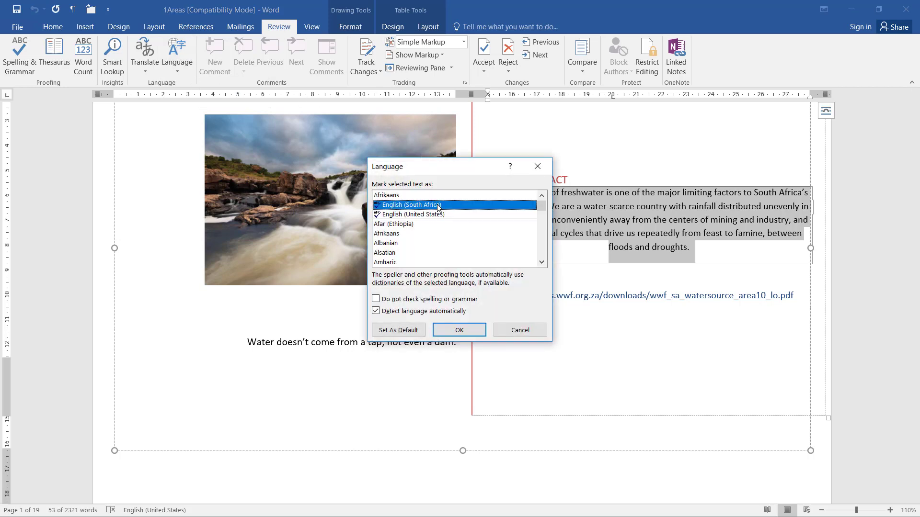
click(473, 333)
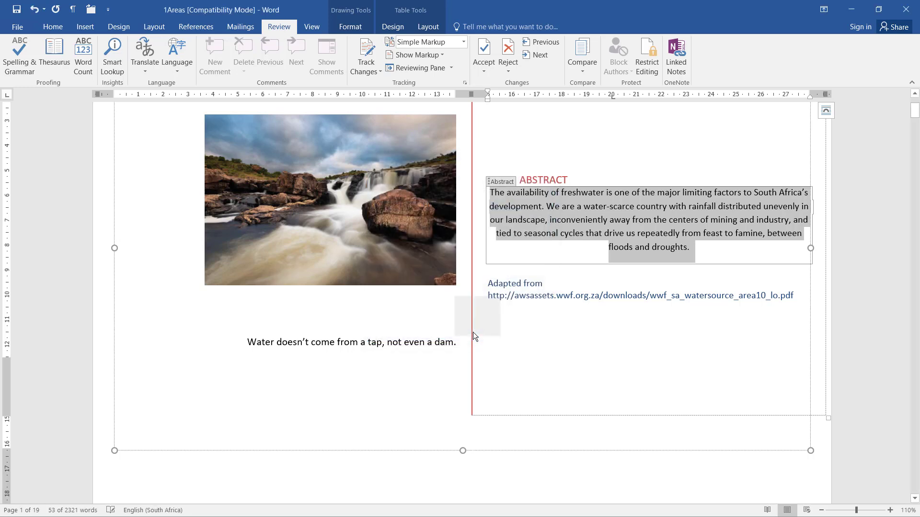
click(667, 296)
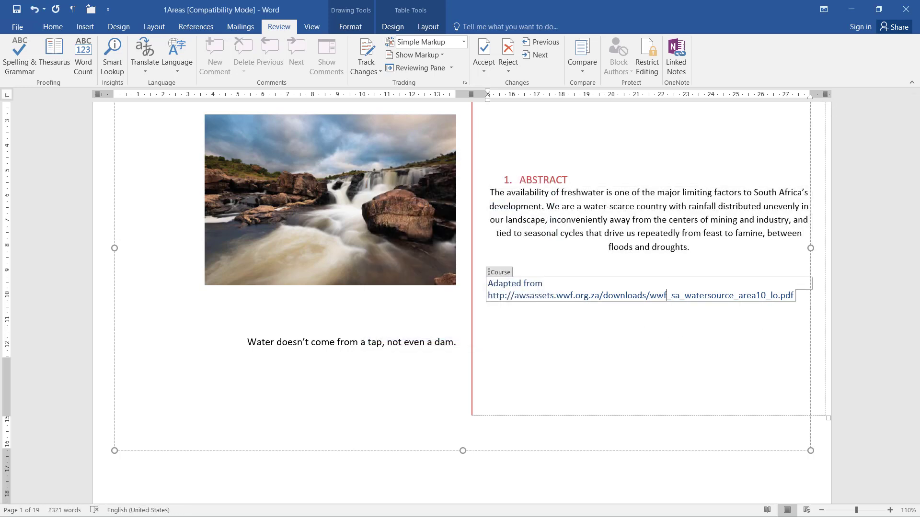
- Check exercise 1.11 in the PDF, then in Word's 1Energy_Energie document set the text highlight colour to yellow
key(alt+Tab)
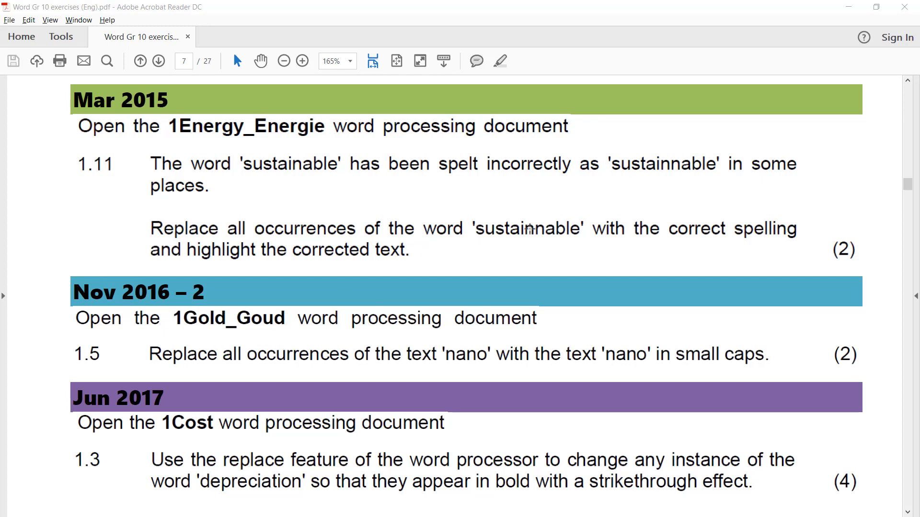
click(854, 6)
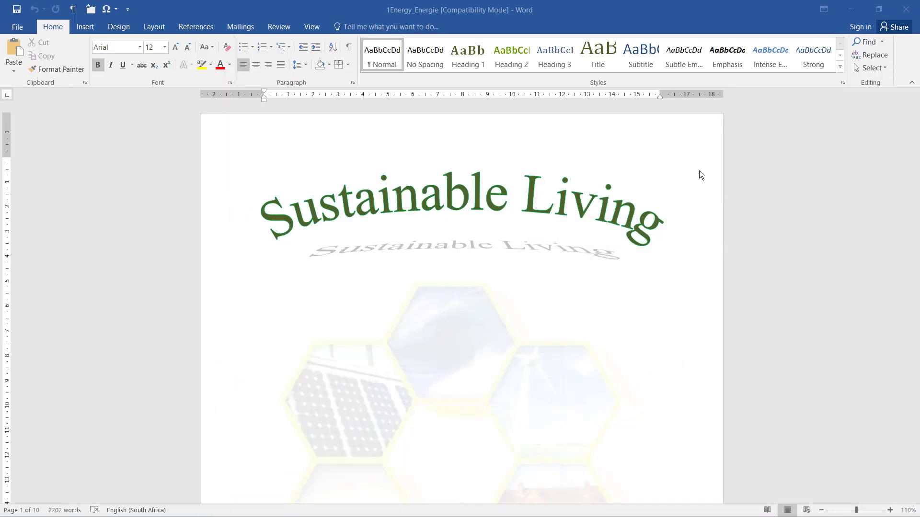
scroll(734, 248, down, 20)
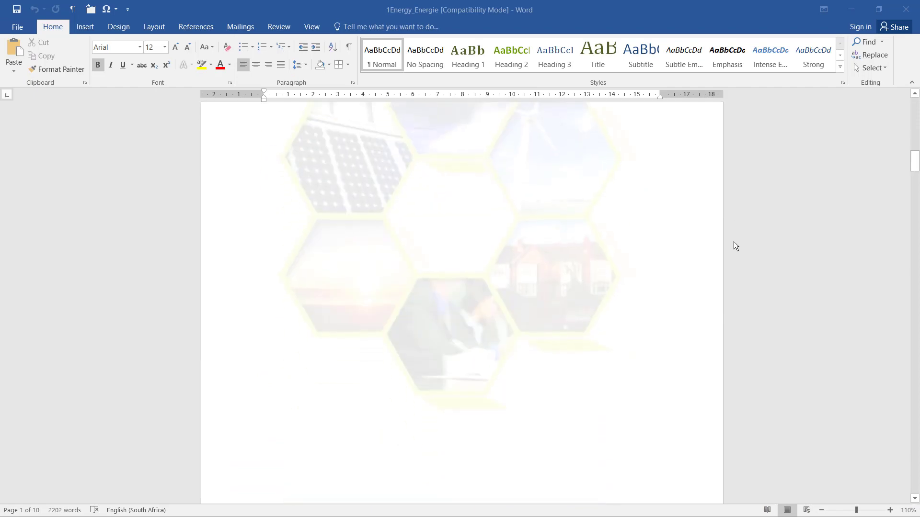
scroll(734, 244, down, 5)
click(623, 176)
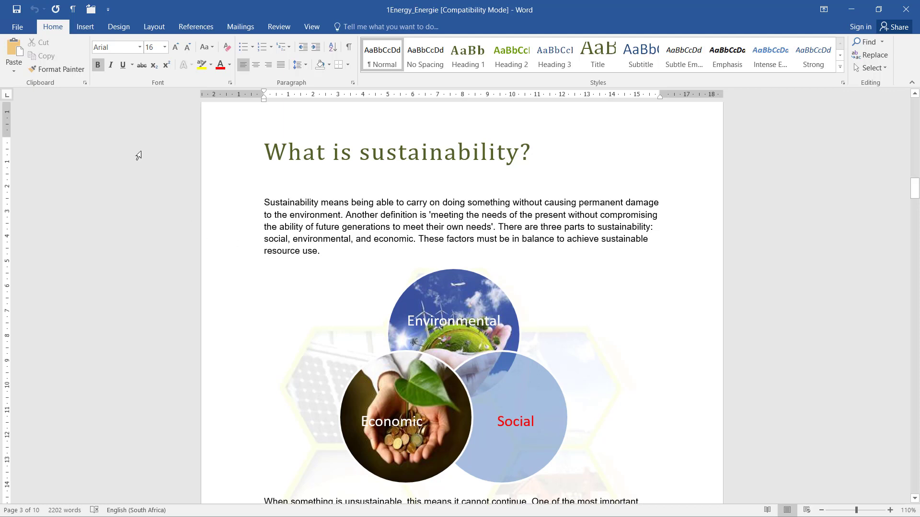
click(212, 68)
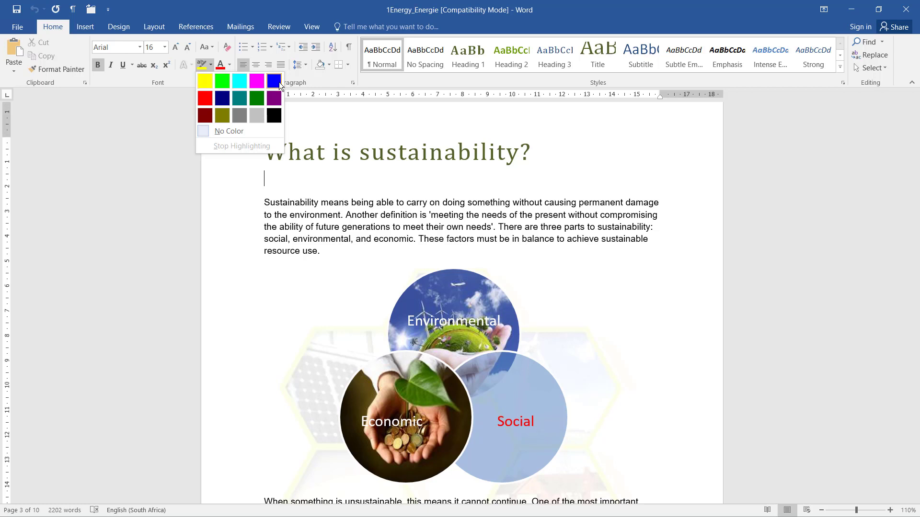
click(207, 82)
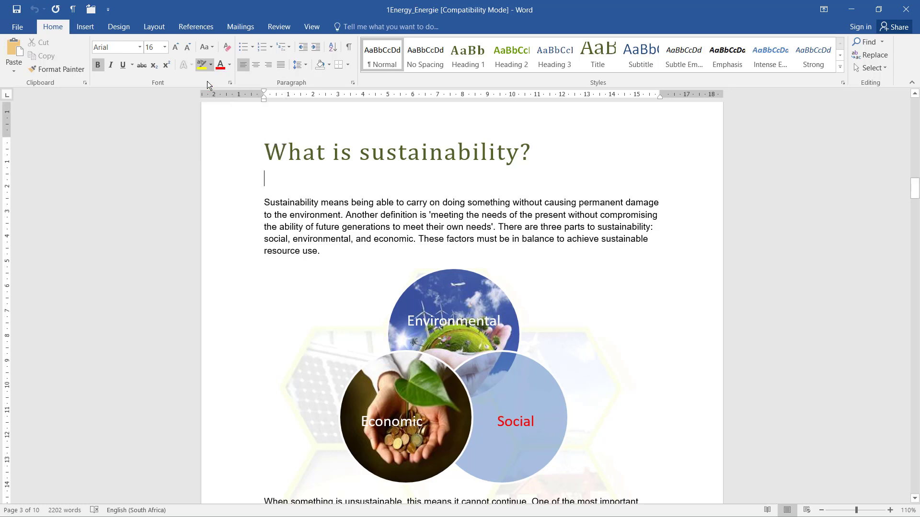
- Set up a find and replace that changes "sustainnable" to "sustainable"
click(864, 56)
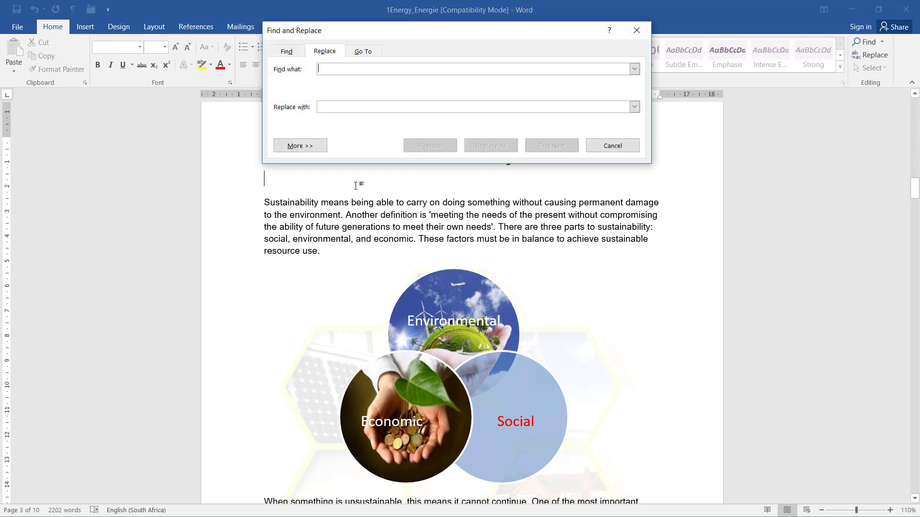
text(sustainna)
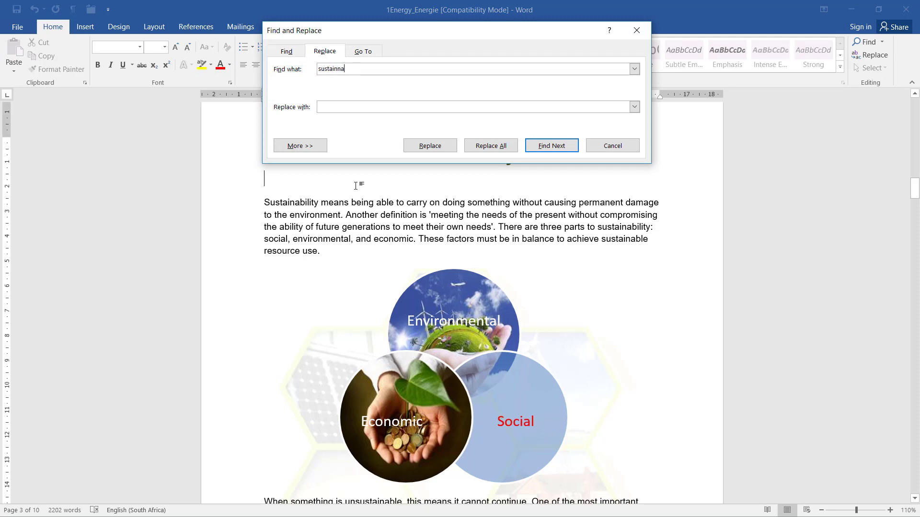
text(sustainable)
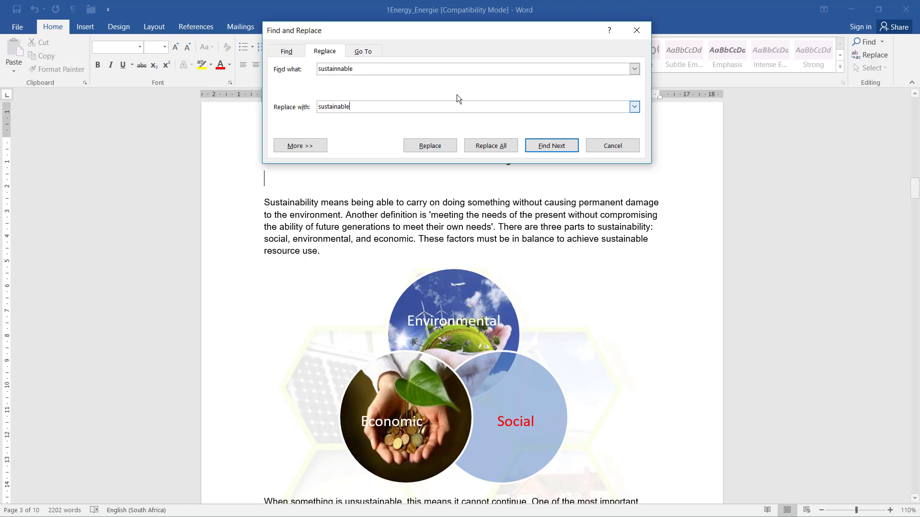
double_click(327, 69)
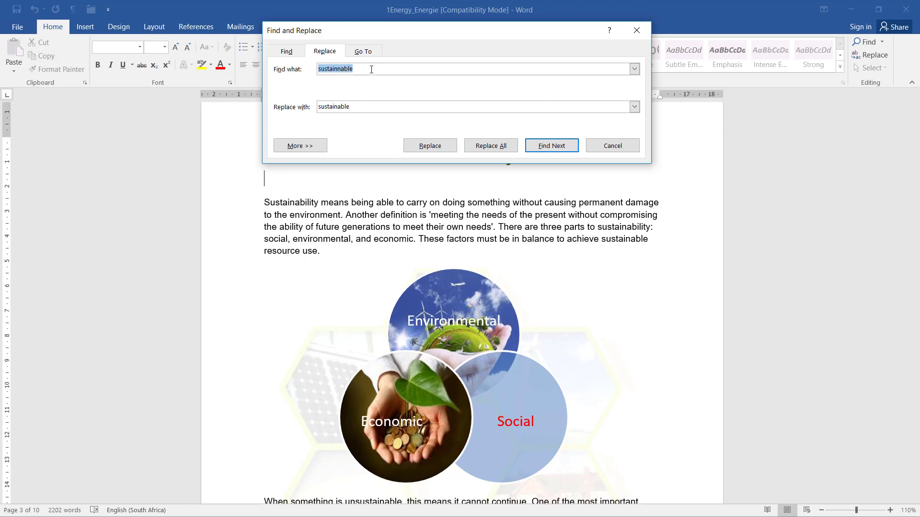
click(372, 69)
- Add highlight formatting to the replacement text and replace all occurrences in the document, closing Find and Replace
click(312, 148)
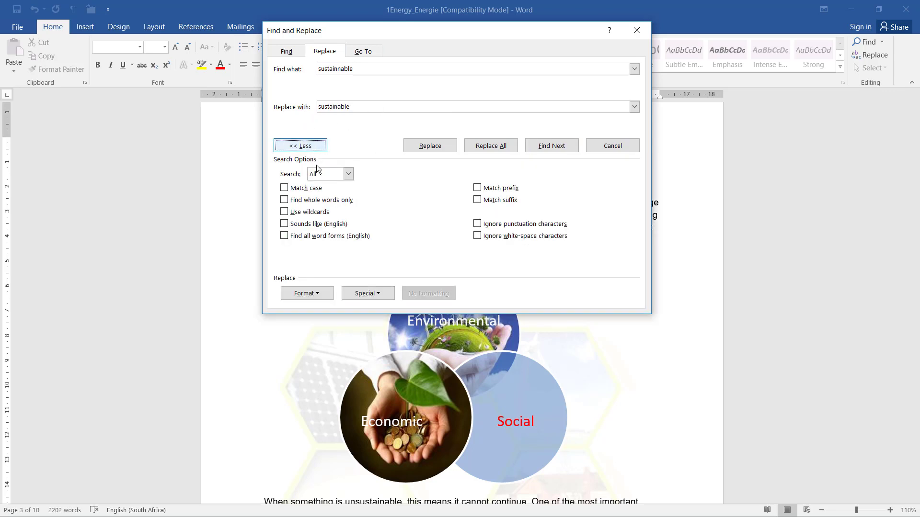
click(326, 292)
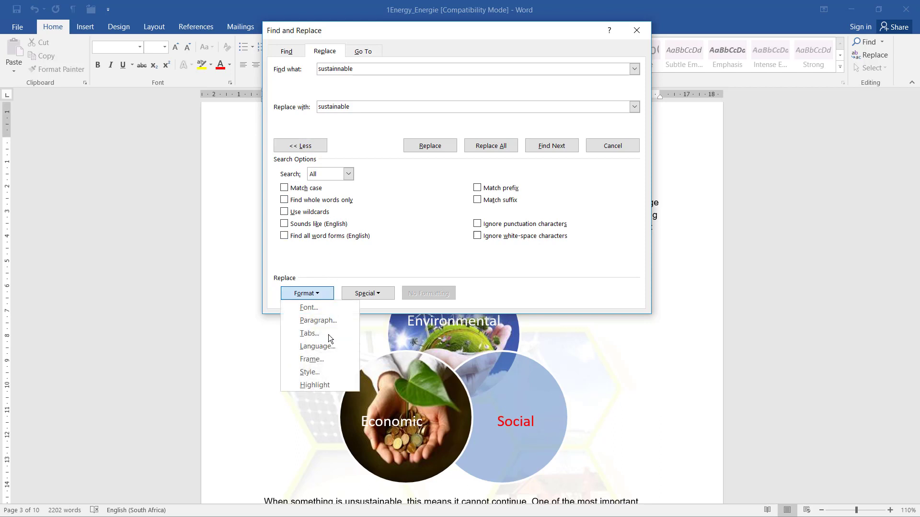
click(324, 386)
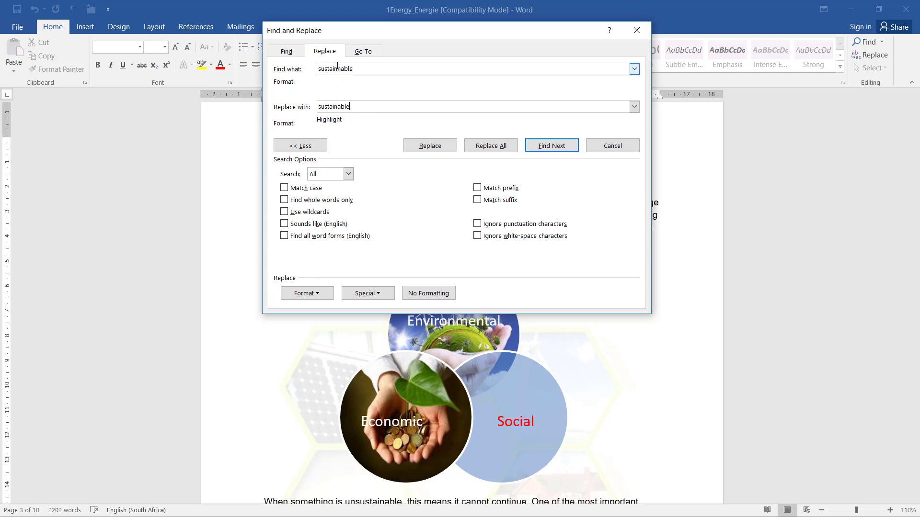
click(498, 149)
click(465, 293)
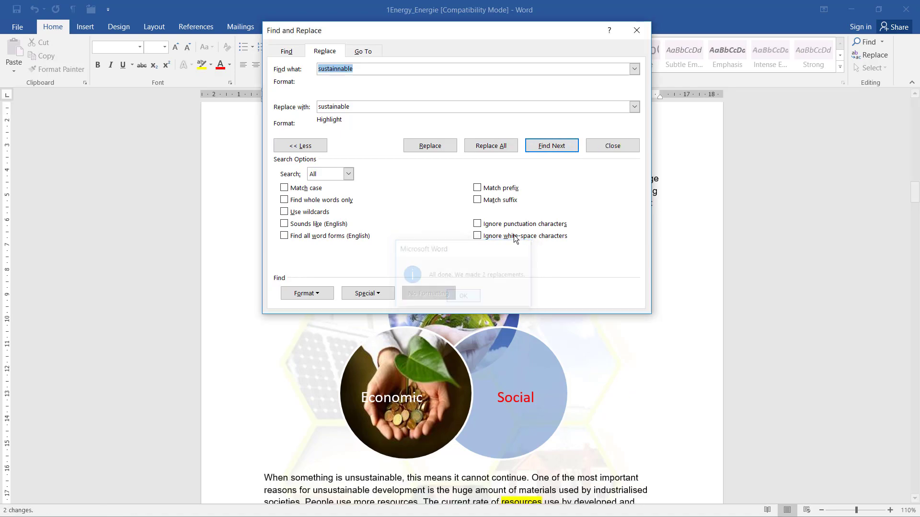
click(624, 142)
scroll(661, 351, up, 3)
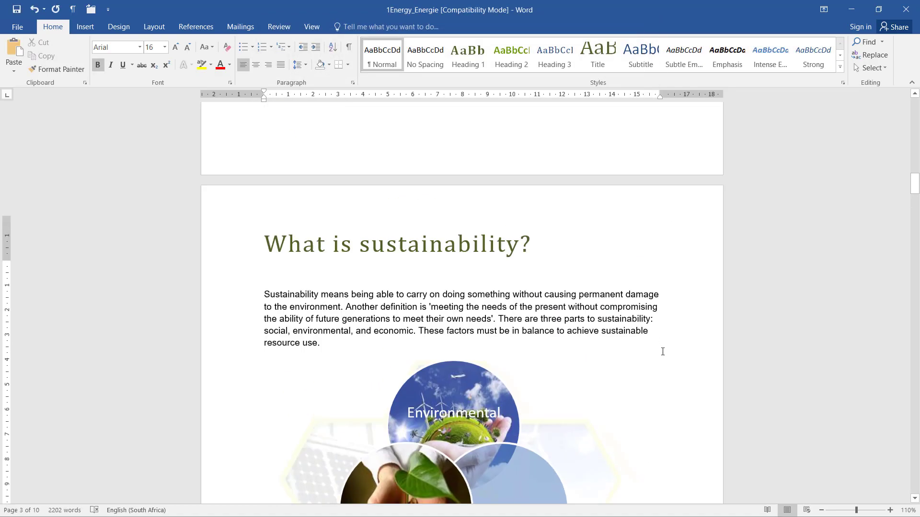
- Review the highlighted "sustainable" replacements in 1Energy_Energie, check exercise 1.5 in the PDF, and switch to Word's 1Gold_Goud document
scroll(662, 351, down, 20)
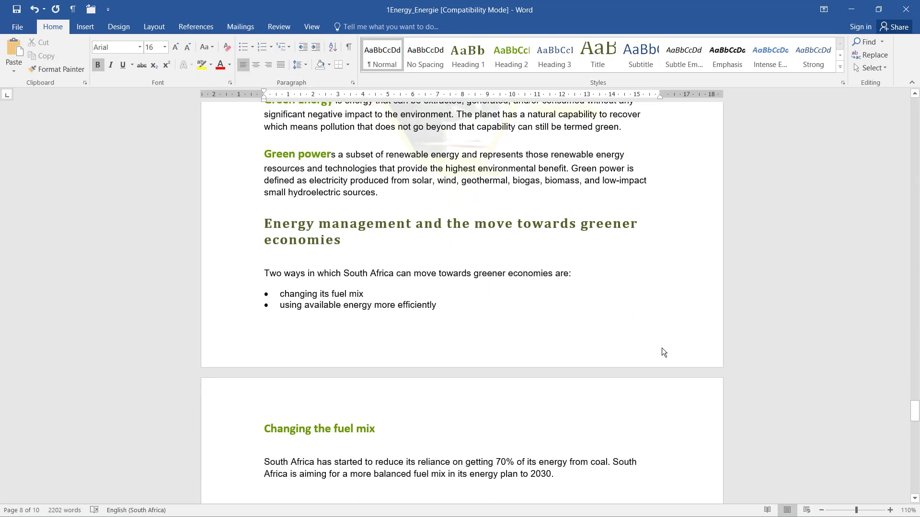
scroll(430, 195, up, 5)
scroll(592, 294, down, 20)
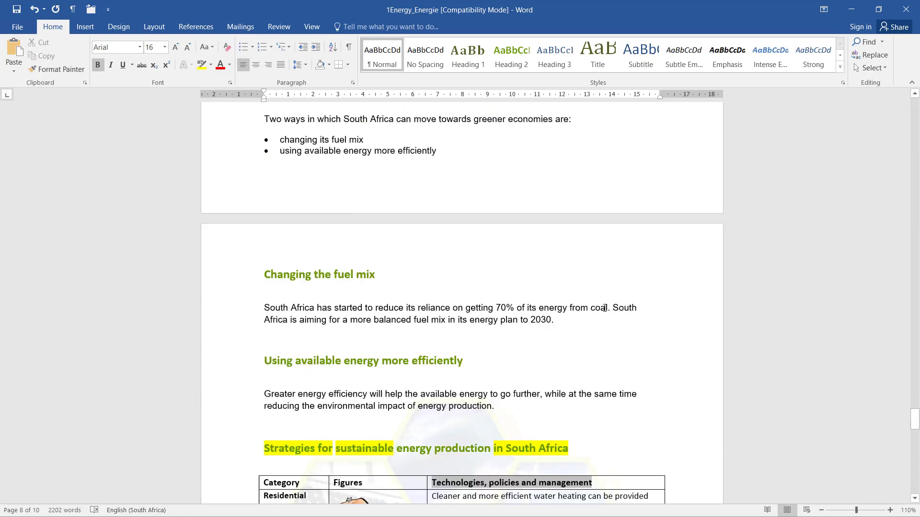
scroll(604, 307, up, 15)
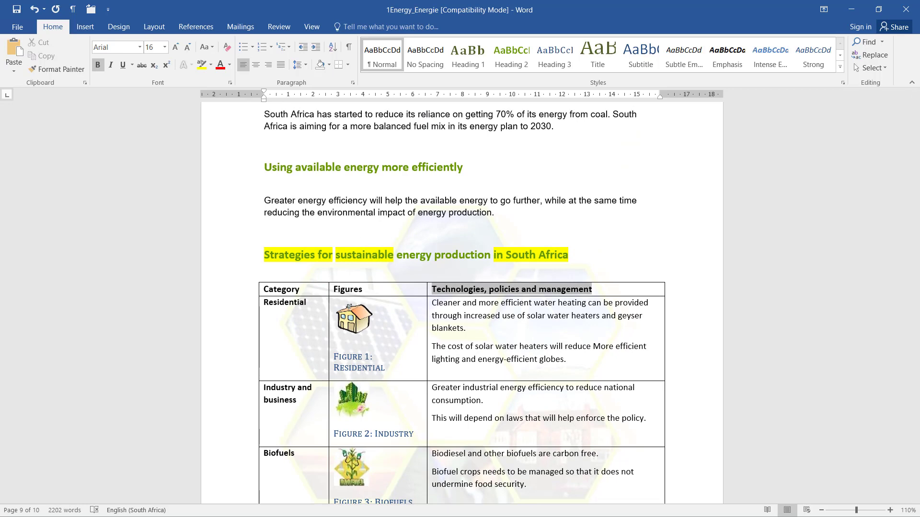
key(alt+Tab)
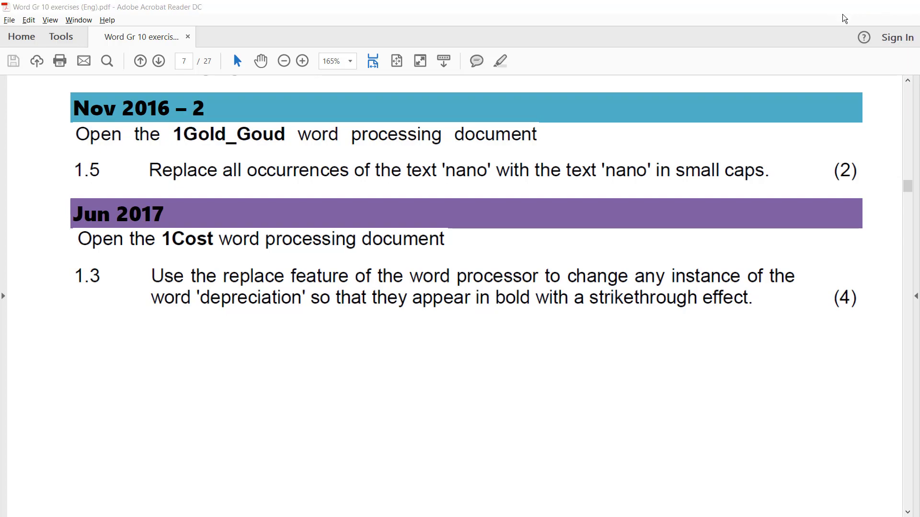
click(849, 6)
key(ctrl+f)
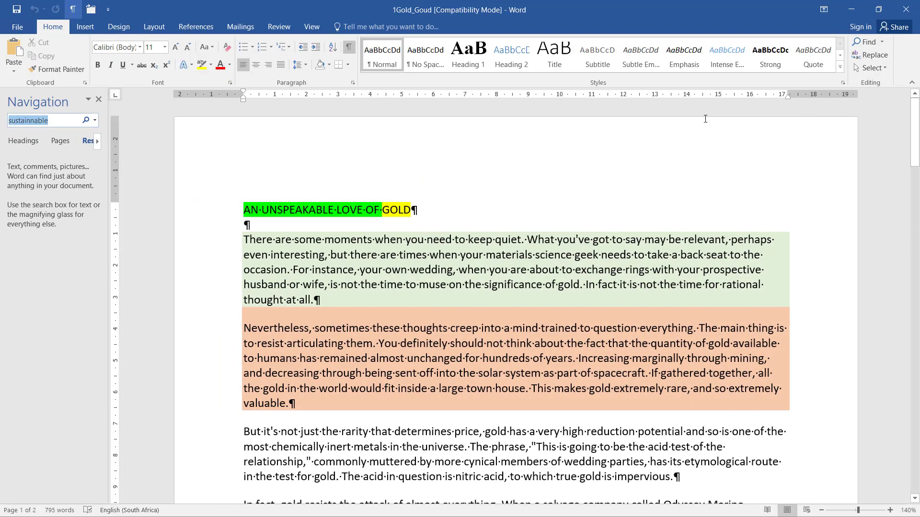
click(95, 121)
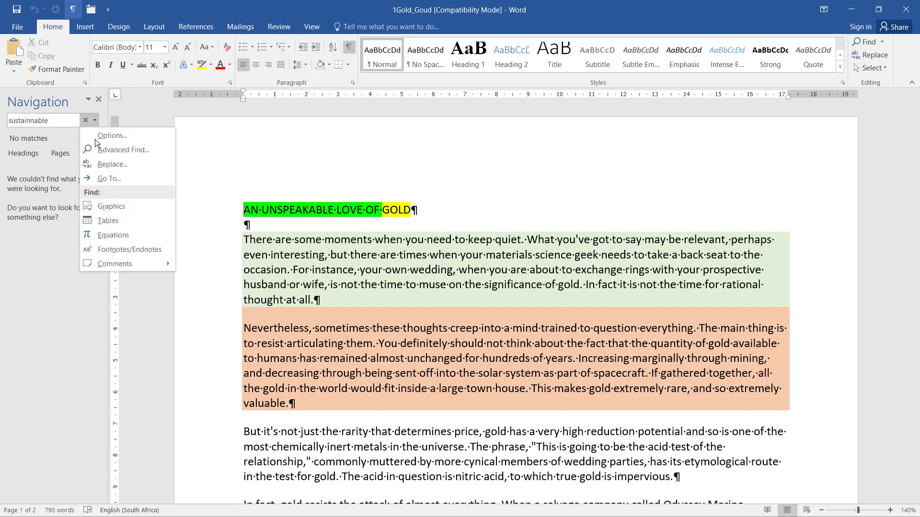
click(101, 102)
click(99, 100)
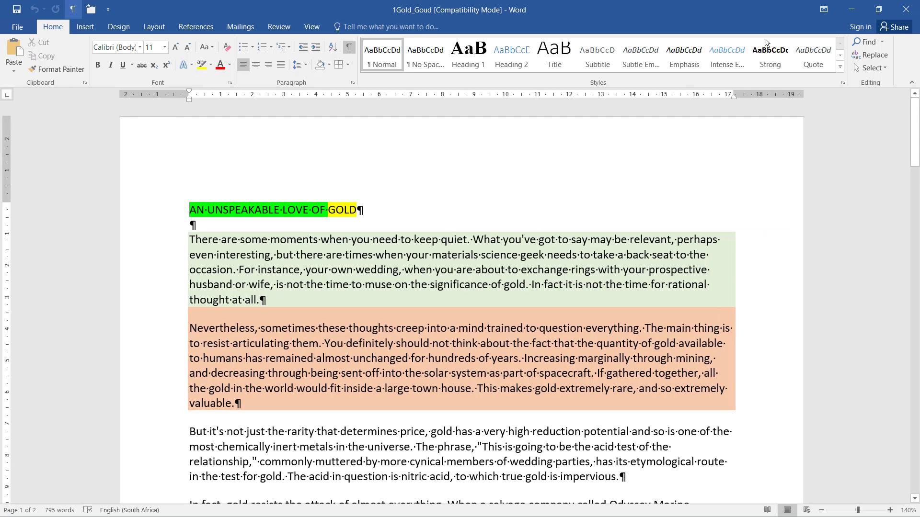
- Set up a find and replace in 1Gold_Goud with "nano" as both the search text and the replacement text
click(862, 56)
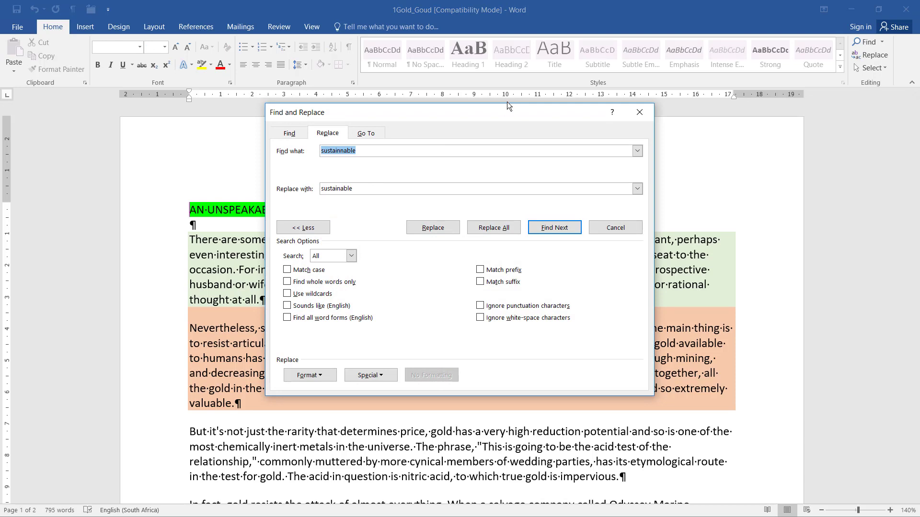
text(n)
double_click(374, 187)
text(nano)
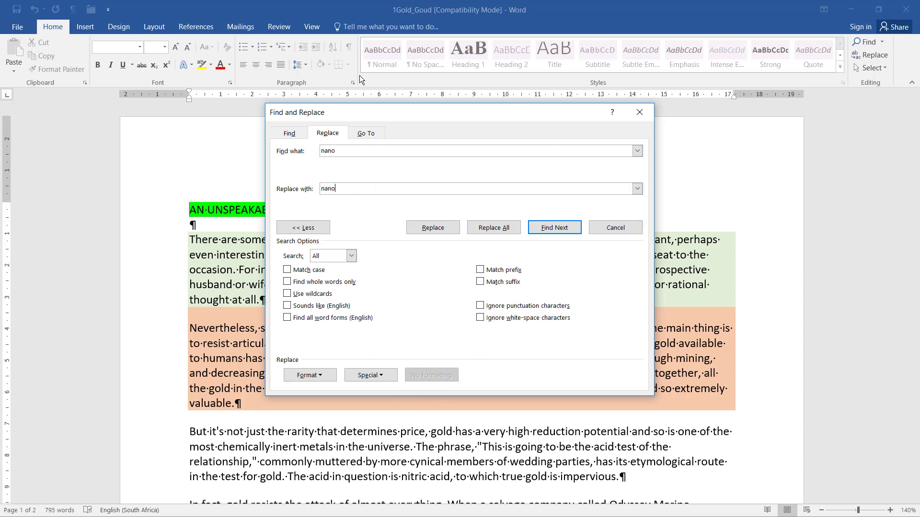
- Apply small caps to the replacement text and replace all occurrences of "nano", closing Find and Replace
click(316, 375)
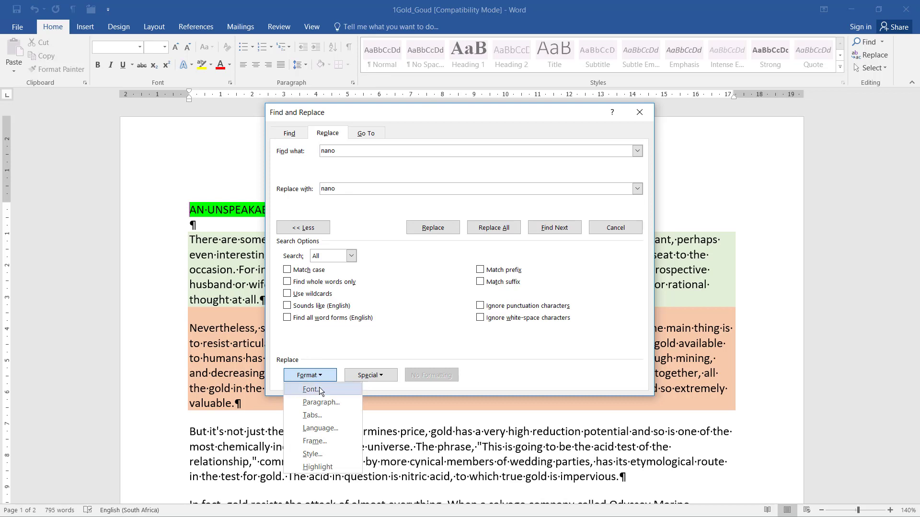
click(319, 389)
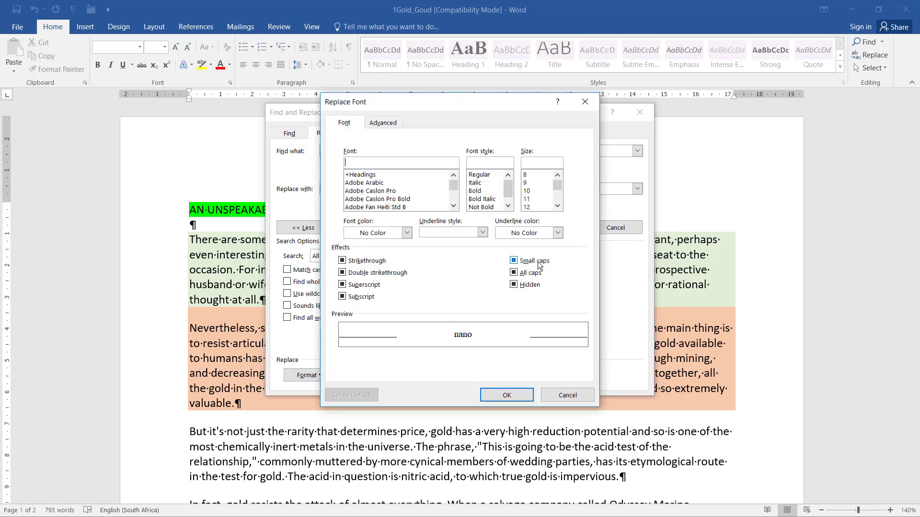
click(536, 262)
click(506, 395)
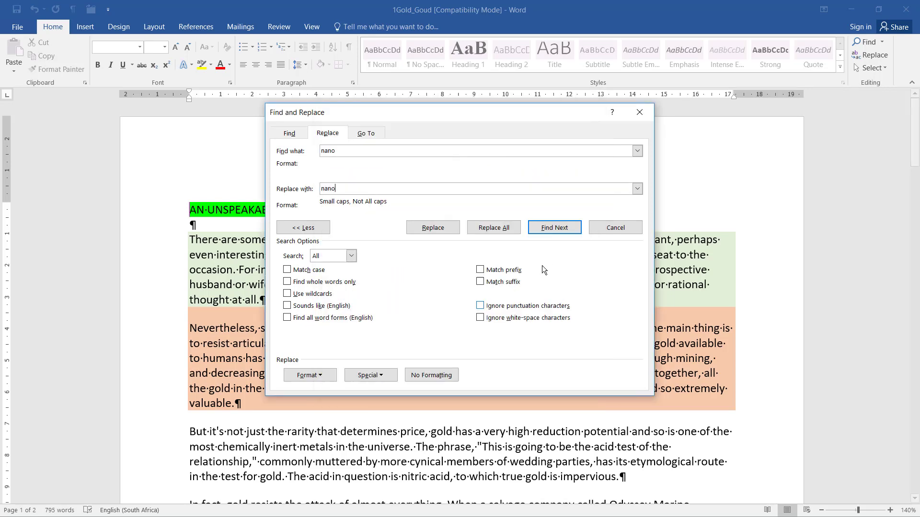
click(510, 230)
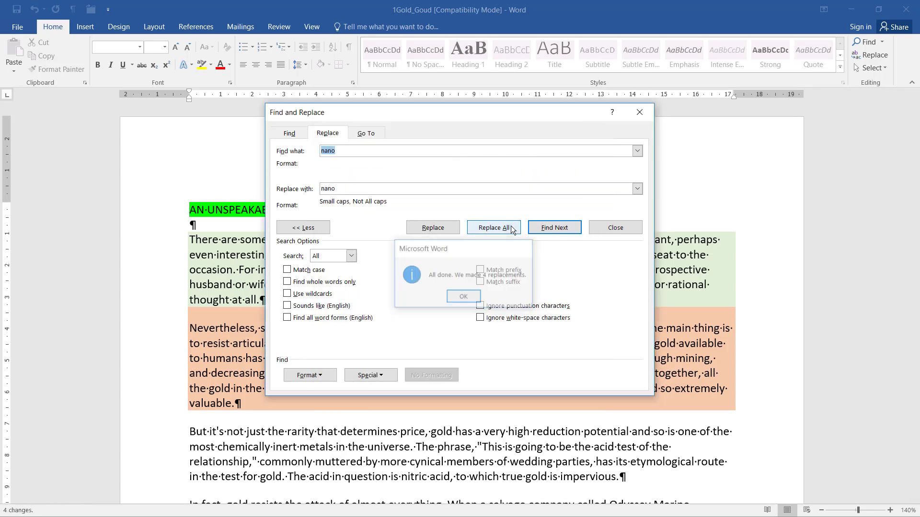
key(Return)
click(616, 227)
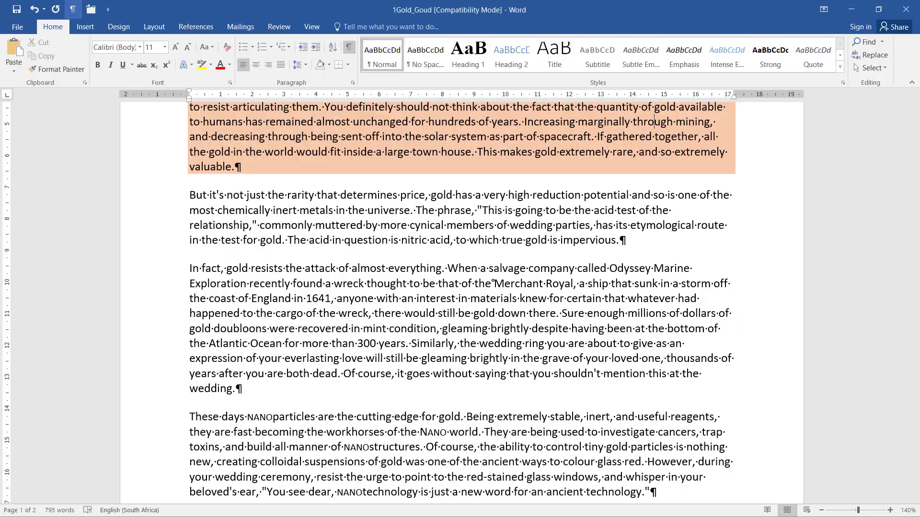
- Check exercise 1.3 in the PDF, then in Word's 1Cost document set up replacing "depreciation" with "depreciation", clearing the replacement's small caps formatting
key(alt+Tab)
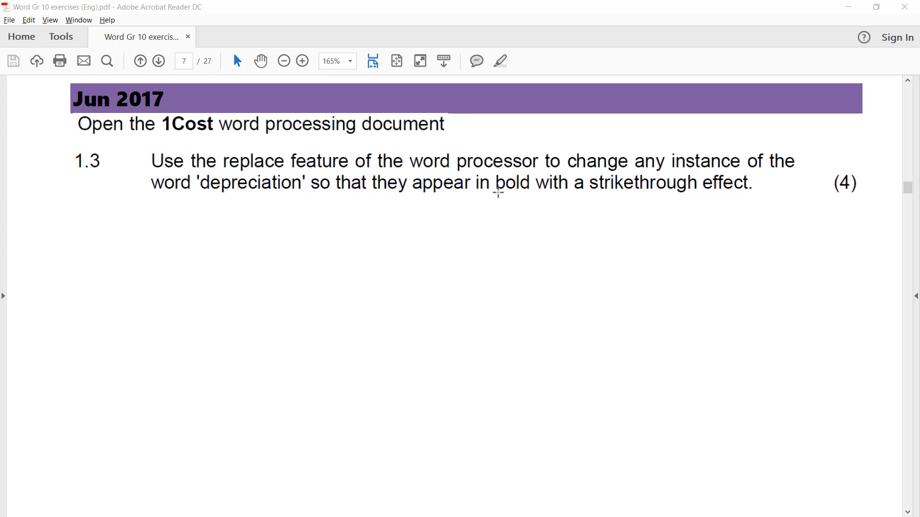
click(848, 7)
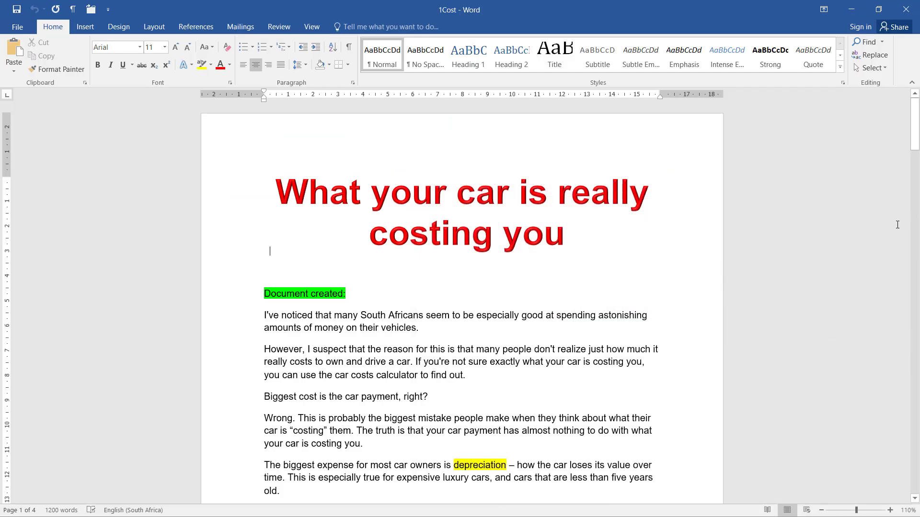
click(880, 51)
text(depreciation)
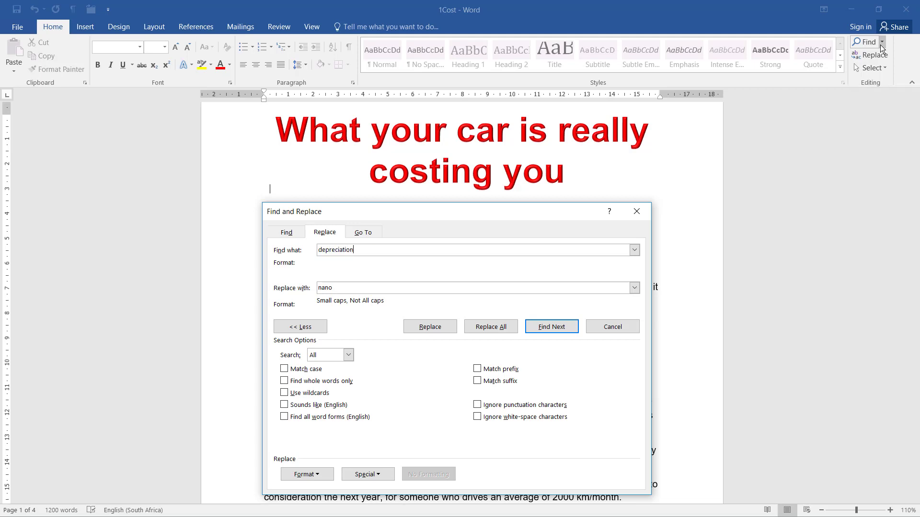
key(Tab)
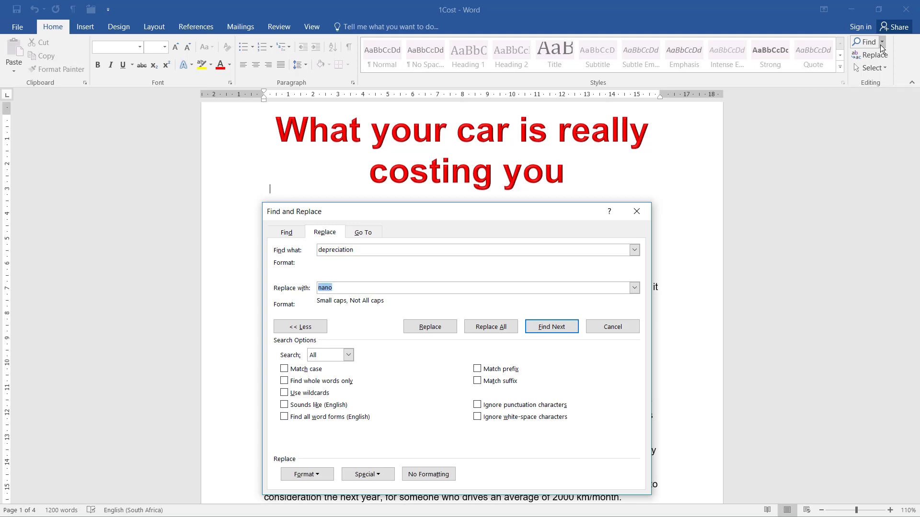
text(depreciation)
click(444, 477)
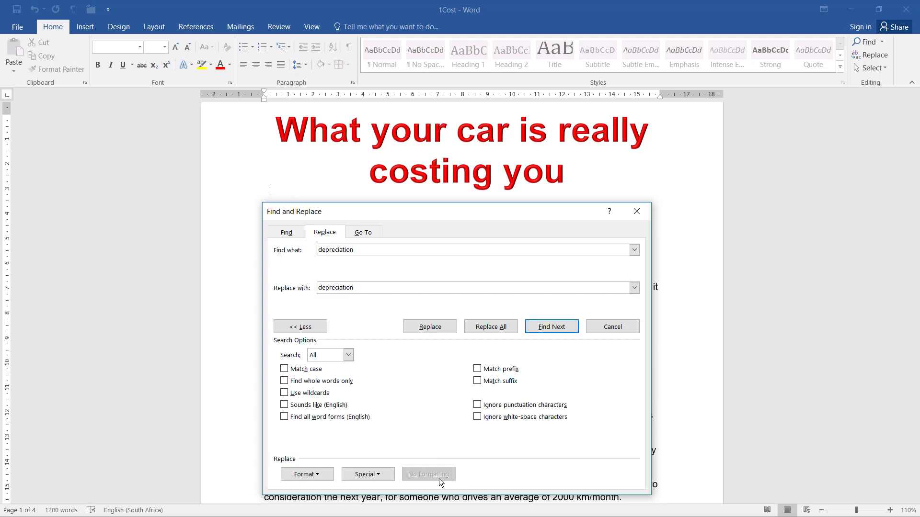
- Give the replacement text a bold font style and strikethrough effect, then replace all occurrences of "depreciation"
click(304, 474)
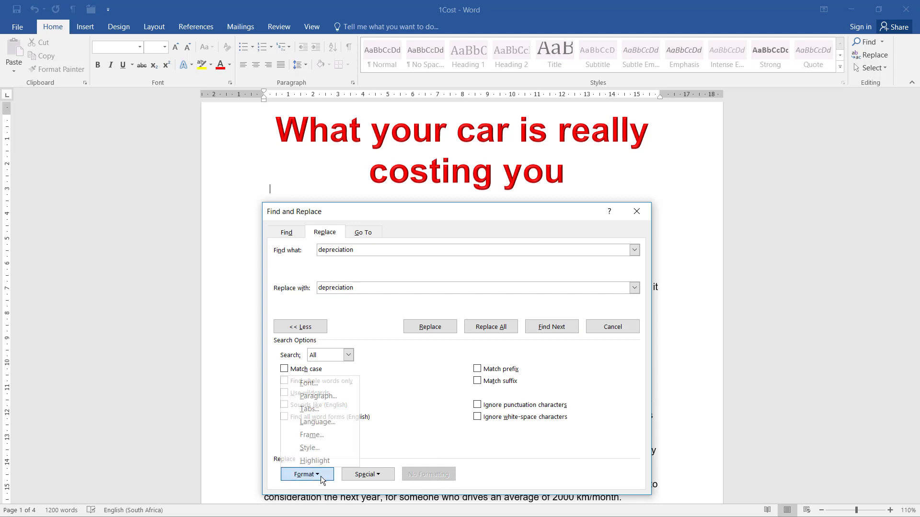
click(317, 384)
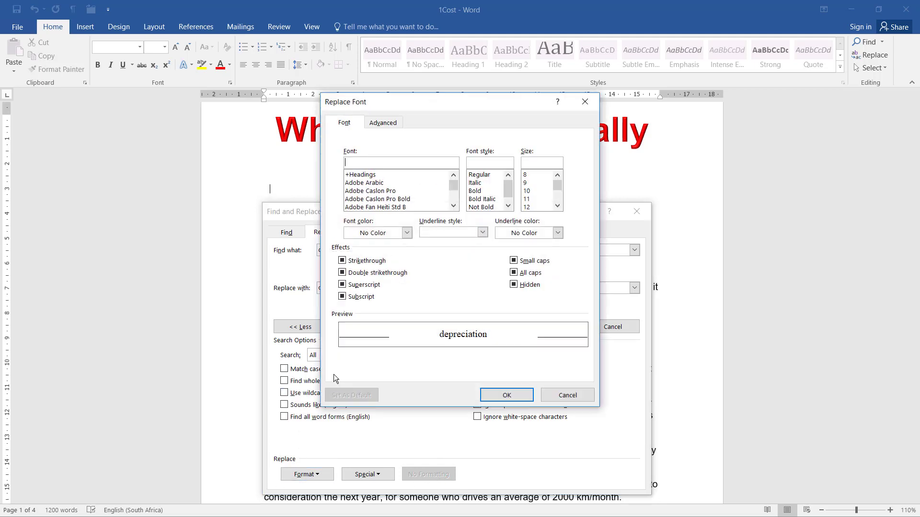
click(487, 192)
click(372, 264)
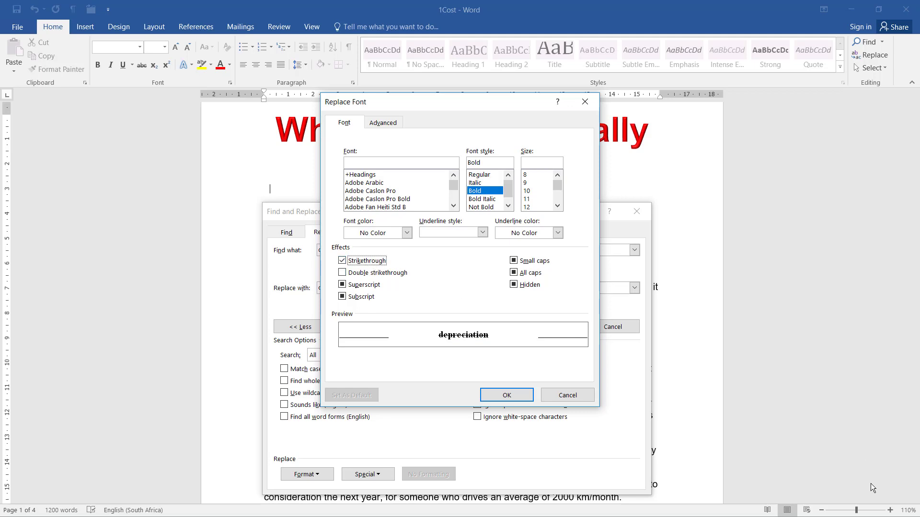
click(523, 396)
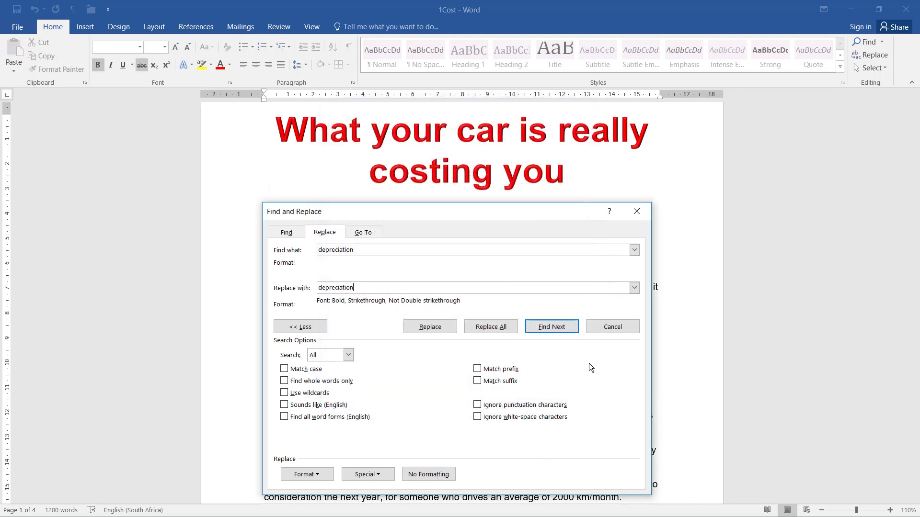
click(492, 329)
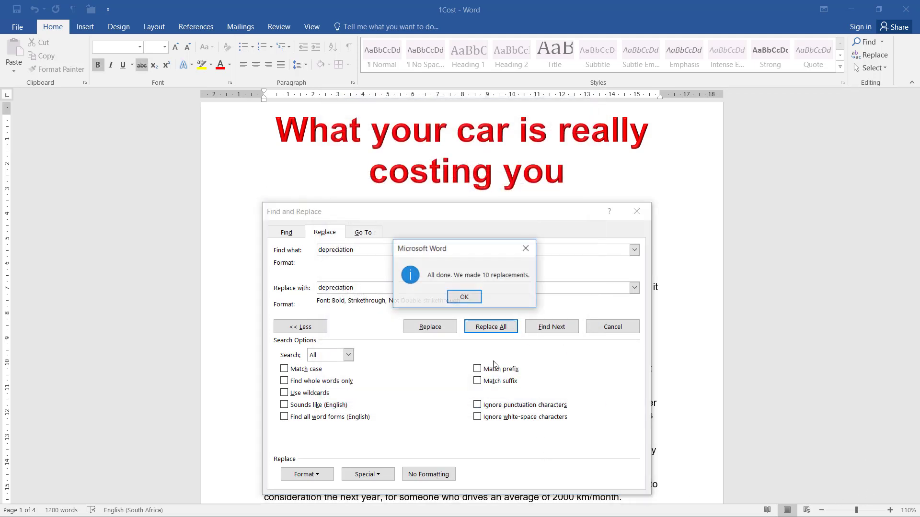
click(465, 297)
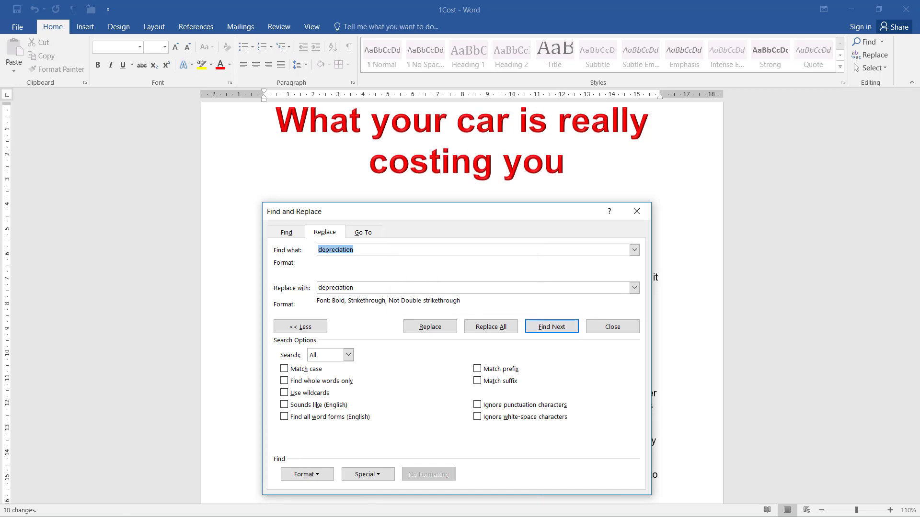